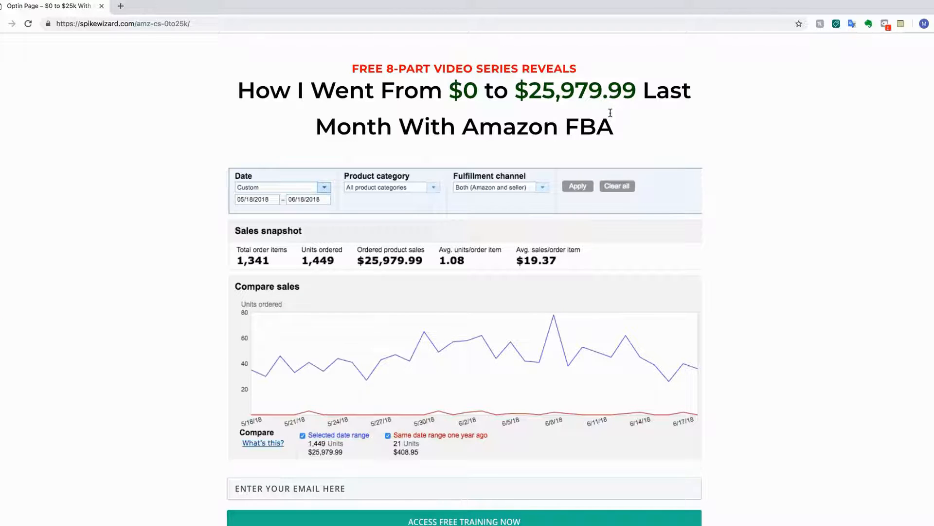
Look over the prepared title and bullet points in the Keyword Research document, and return to the Seller Central page.
{"action": "mouse_move", "coordinate": [821, 518]}
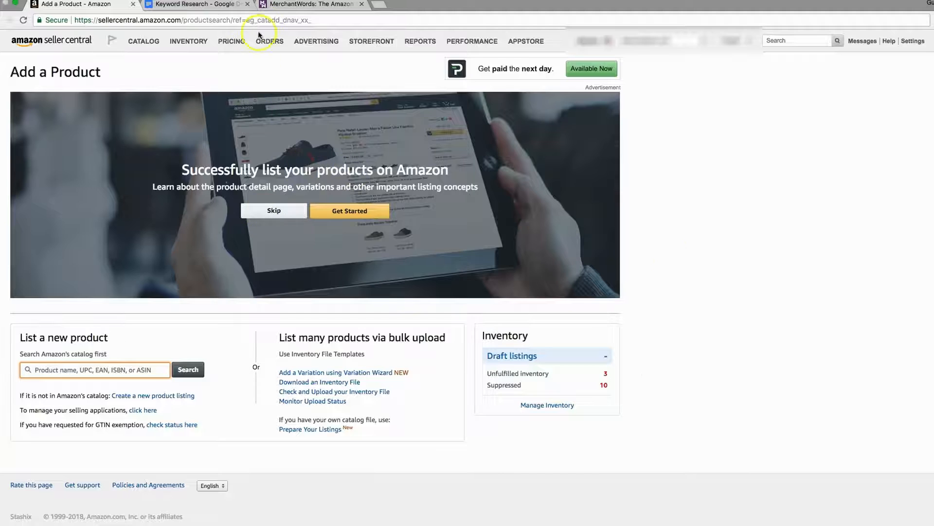
{"action": "left_click", "coordinate": [205, 5]}
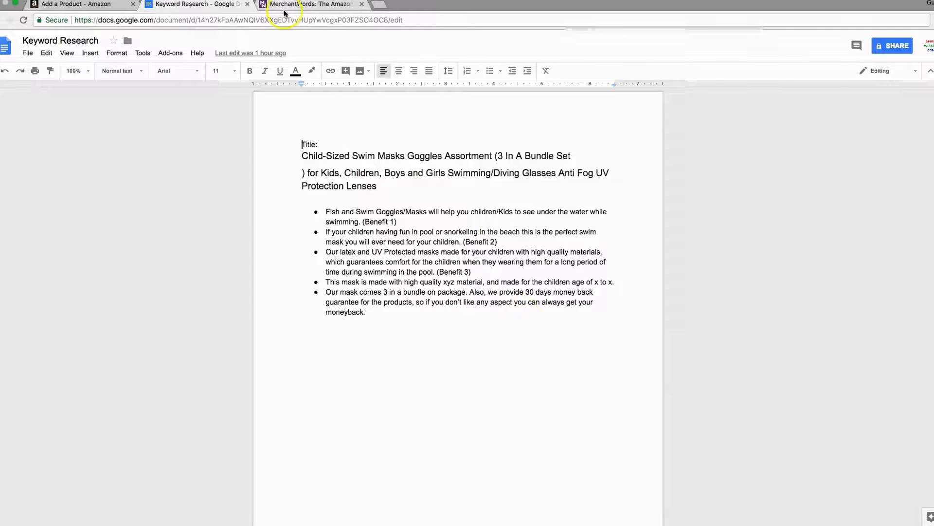
{"action": "left_click", "coordinate": [85, 5]}
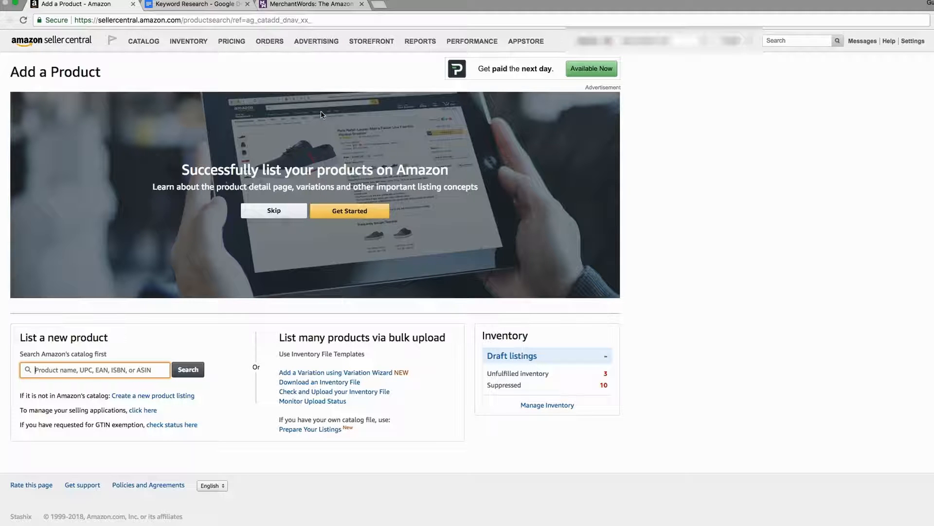
Start a new product listing that is not in Amazon's catalog and search for its category with "swimming mask".
{"action": "mouse_move", "coordinate": [138, 45]}
{"action": "left_click", "coordinate": [171, 396]}
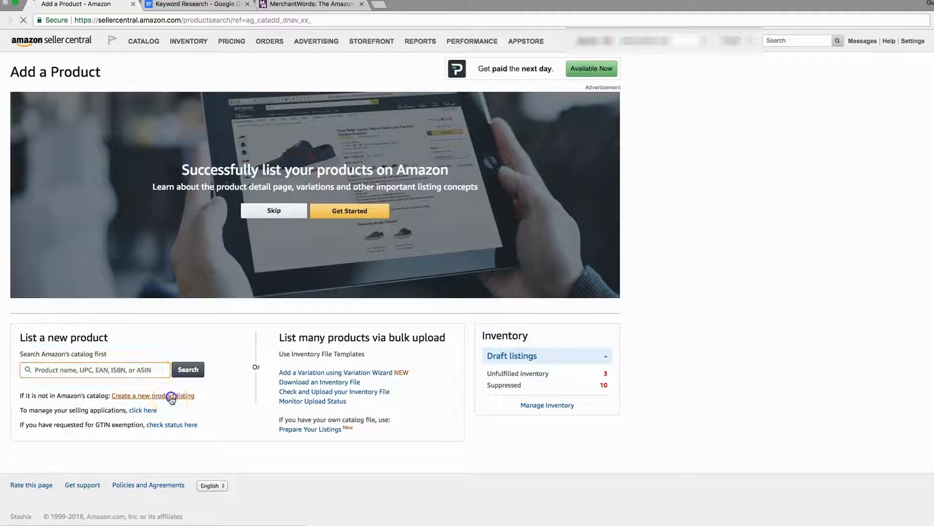
{"action": "left_click", "coordinate": [108, 131]}
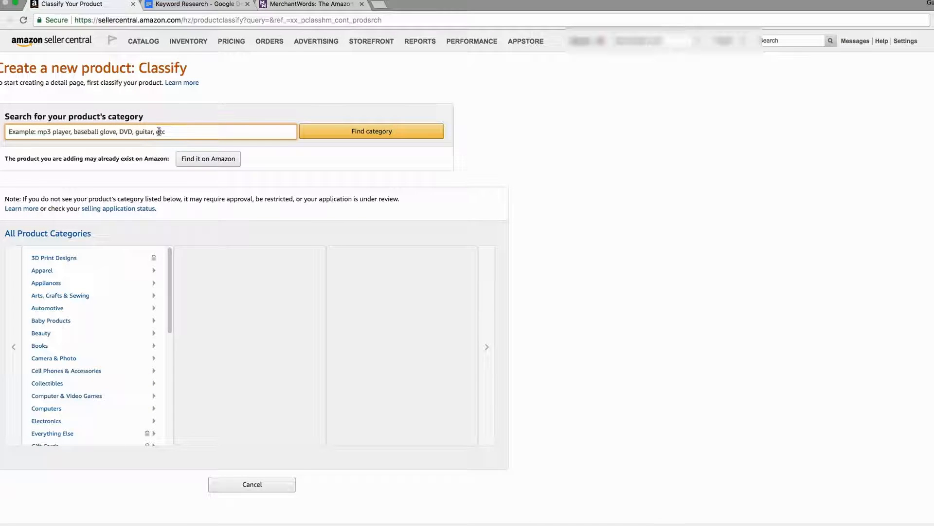
{"action": "type", "text": "swimming "}
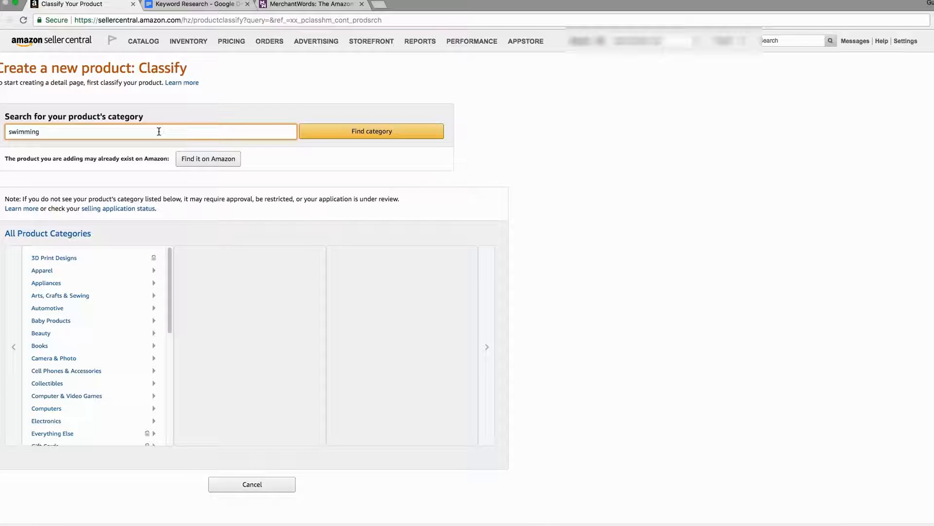
{"action": "type", "text": "mask"}
{"action": "left_click", "coordinate": [370, 131]}
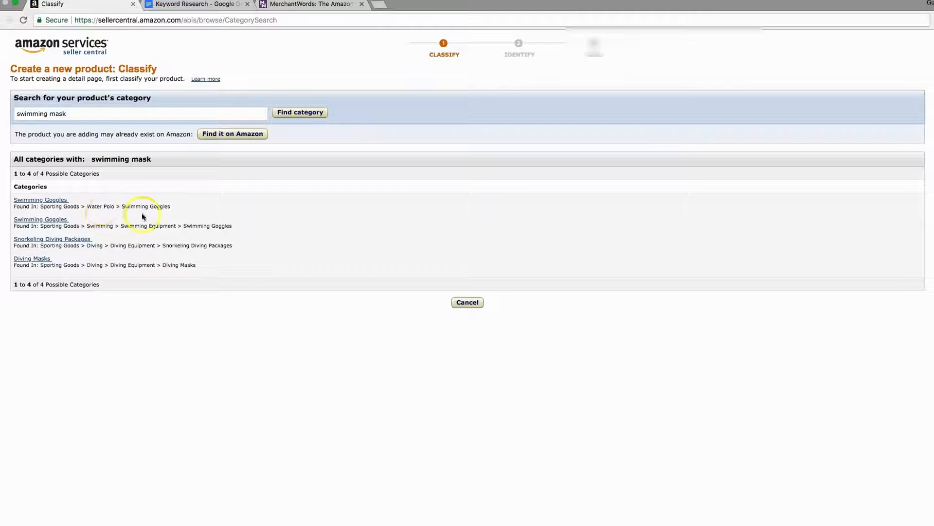
Compare the suggested category paths and choose Swimming Goggles under Sporting Goods > Swimming > Swimming Equipment.
{"action": "triple_click", "coordinate": [100, 207]}
{"action": "triple_click", "coordinate": [116, 225]}
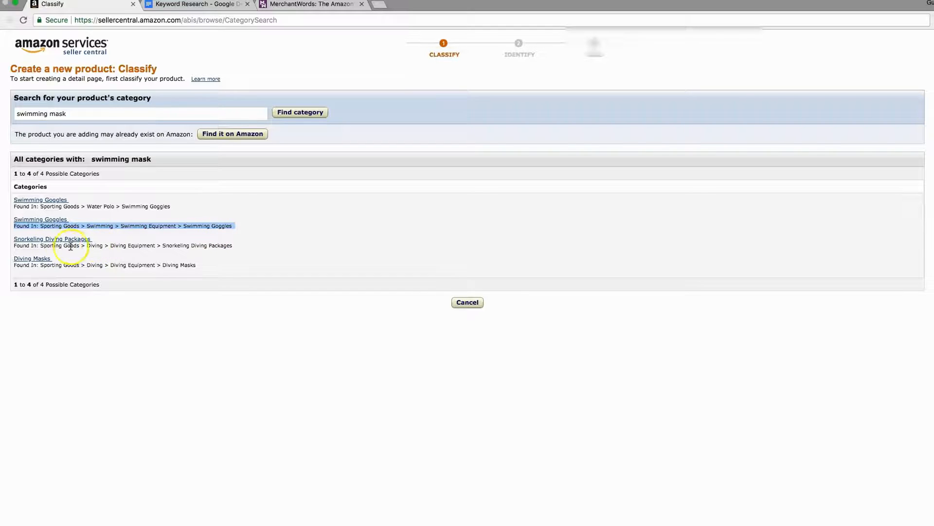
{"action": "left_click", "coordinate": [95, 245]}
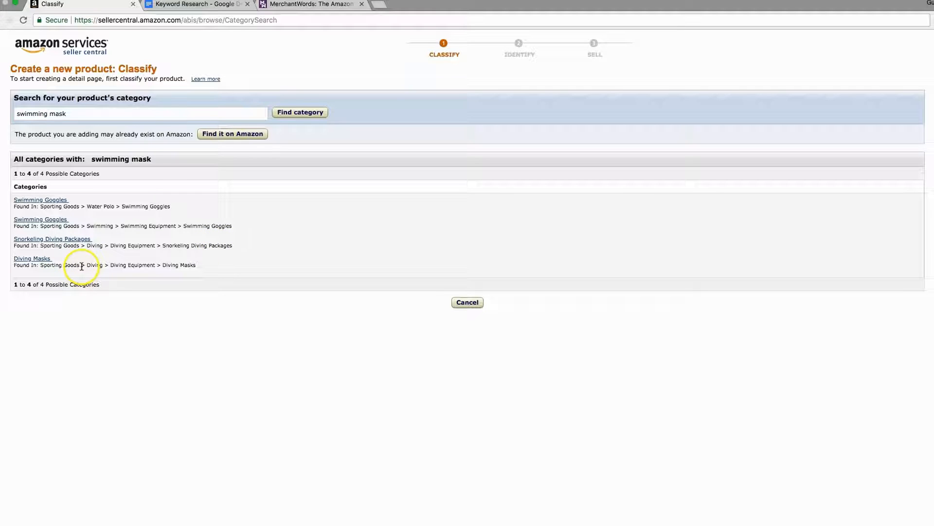
{"action": "left_click", "coordinate": [61, 221]}
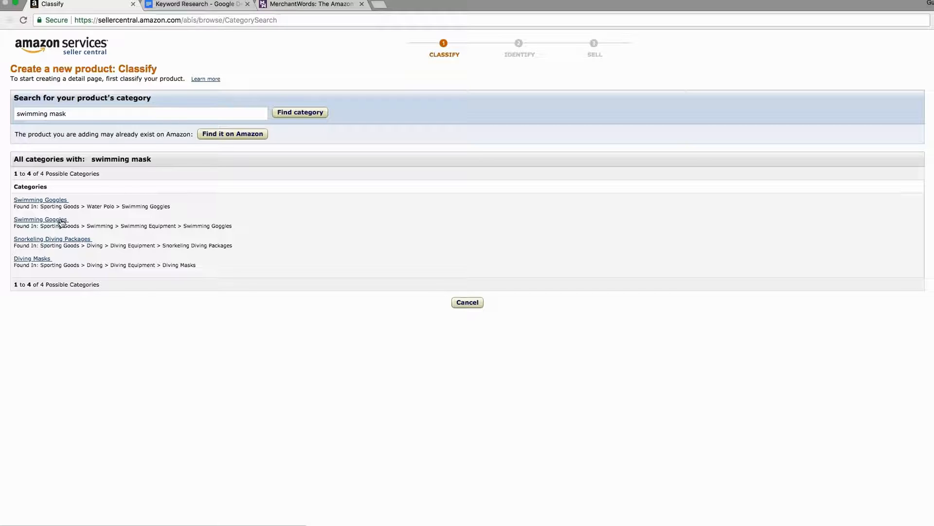
{"action": "left_click", "coordinate": [60, 221]}
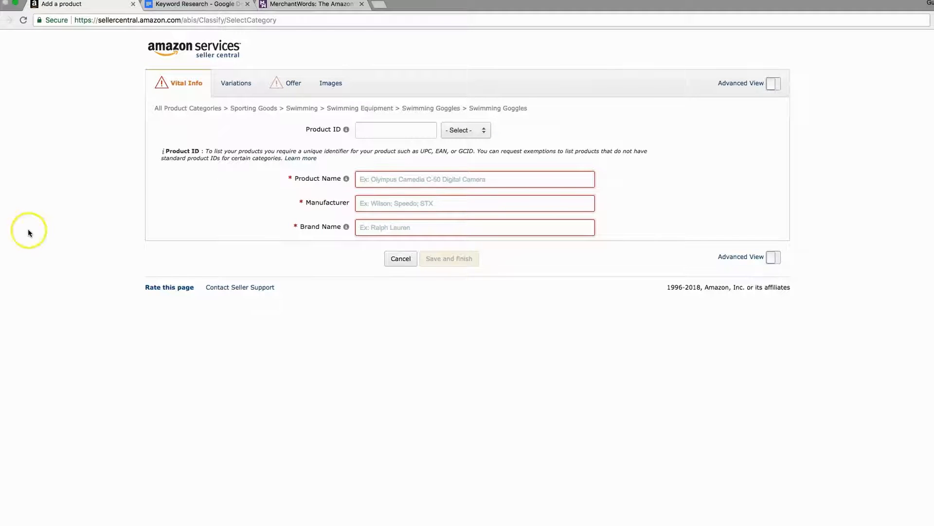
{"action": "left_click", "coordinate": [774, 83]}
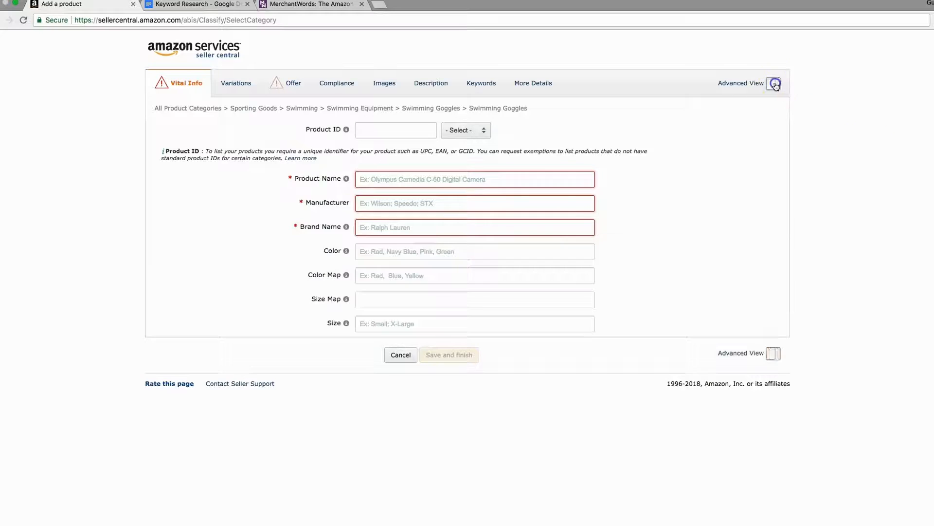
{"action": "left_click", "coordinate": [470, 130]}
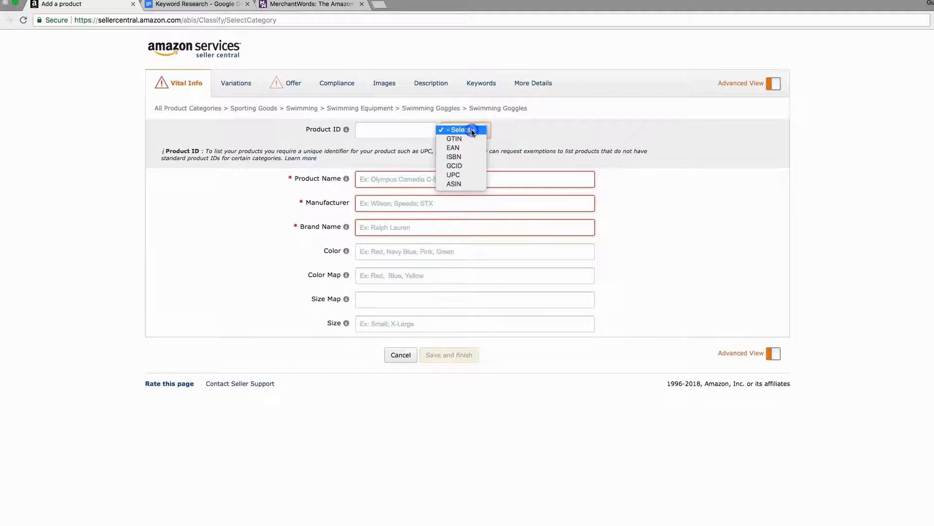
{"action": "left_click", "coordinate": [455, 174]}
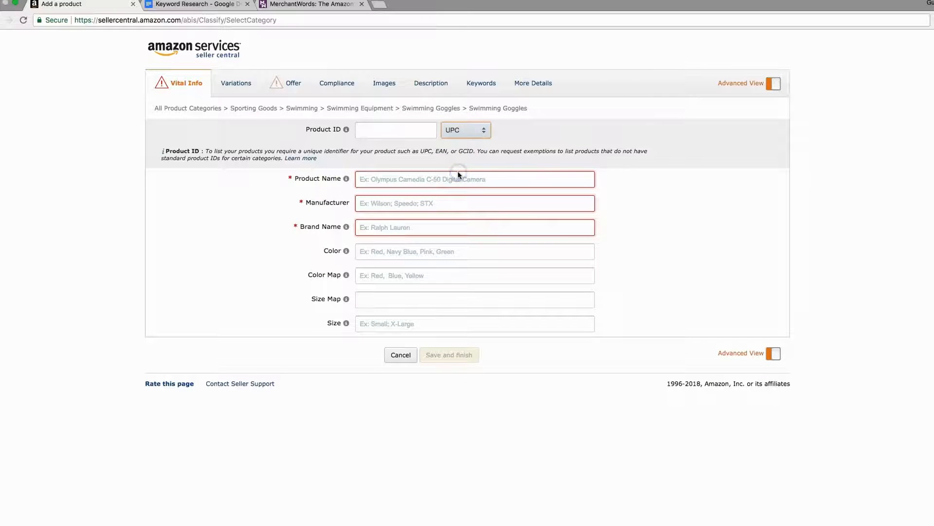
{"action": "left_click", "coordinate": [398, 130]}
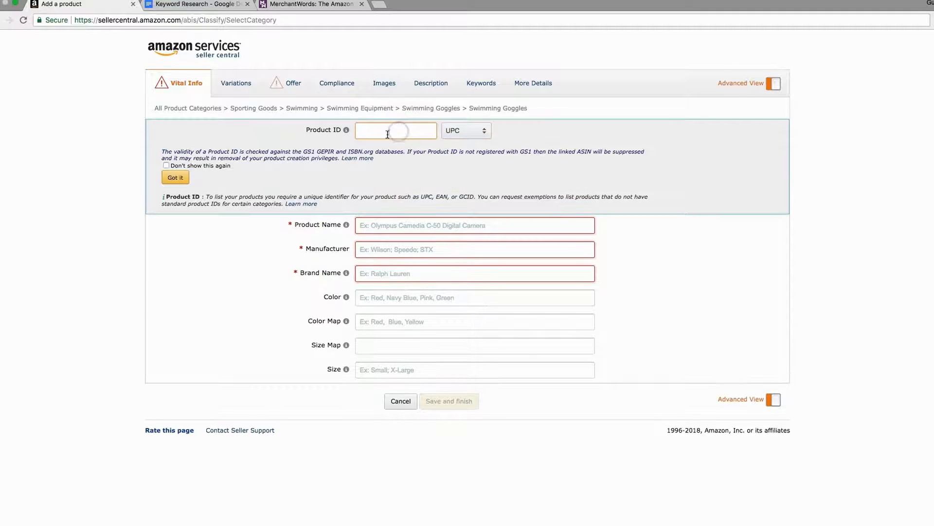
{"action": "left_click", "coordinate": [368, 128]}
{"action": "type", "text": "879878989789897"}
{"action": "left_click", "coordinate": [176, 177]}
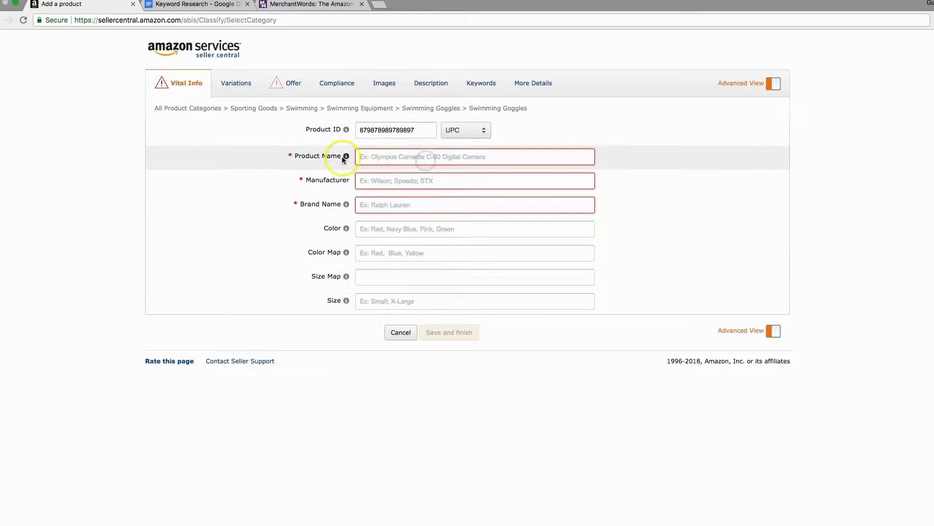
Copy the "Child-Sized Swim Masks Goggles Assortment" title from the Keyword Research document into the listing's Product Name.
{"action": "left_click", "coordinate": [200, 3]}
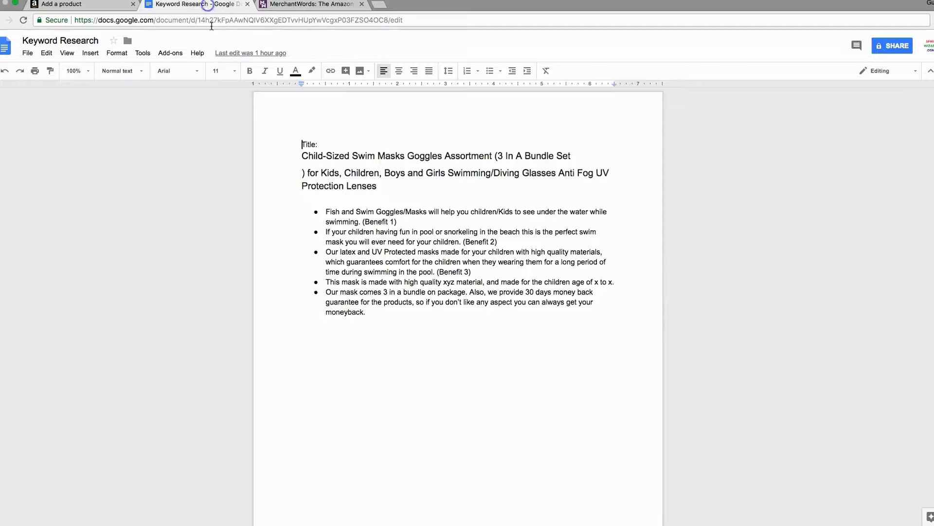
{"action": "left_click_drag", "start_coordinate": [384, 186], "coordinate": [298, 159]}
{"action": "right_click", "coordinate": [321, 164]}
{"action": "left_click", "coordinate": [341, 185]}
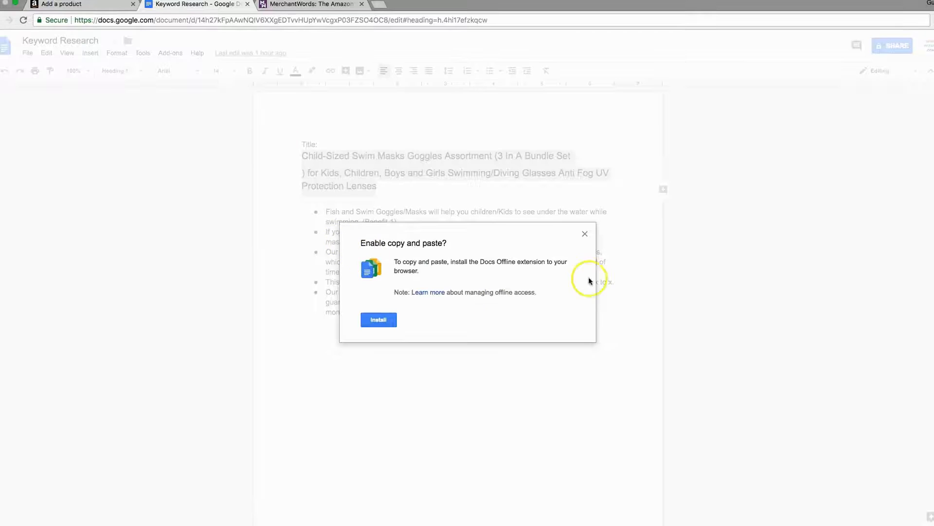
{"action": "left_click", "coordinate": [584, 233]}
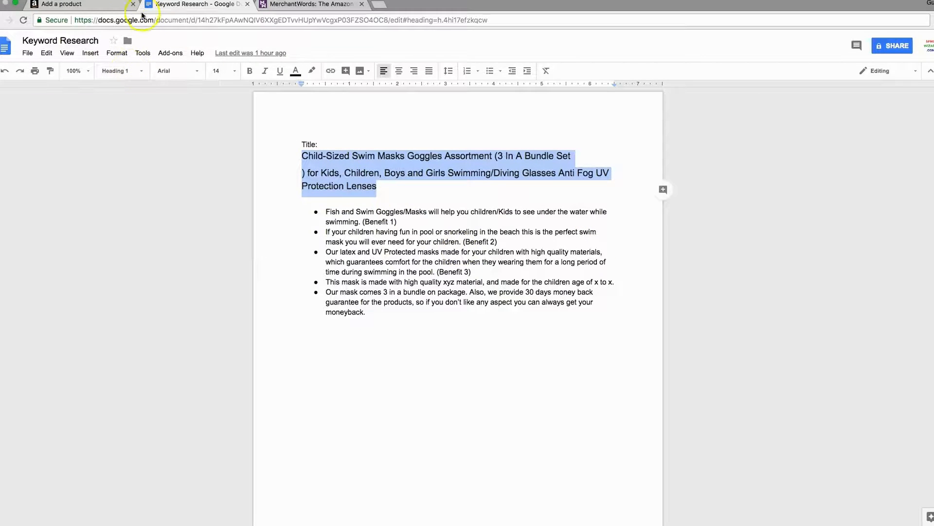
{"action": "left_click", "coordinate": [112, 5]}
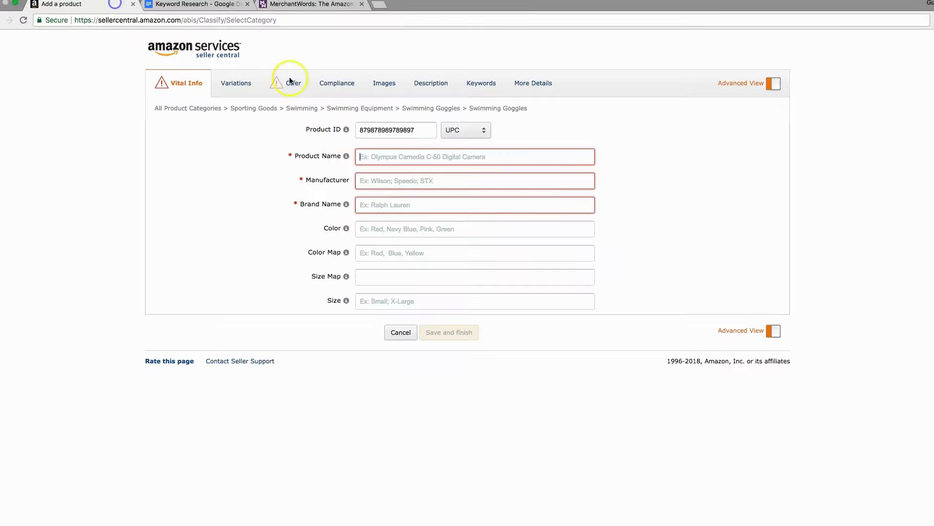
{"action": "left_click", "coordinate": [373, 162]}
{"action": "key", "text": "super+v"}
Enter "Fish and Dive" as the manufacturer and copy the same text into the brand name.
{"action": "left_click", "coordinate": [524, 181]}
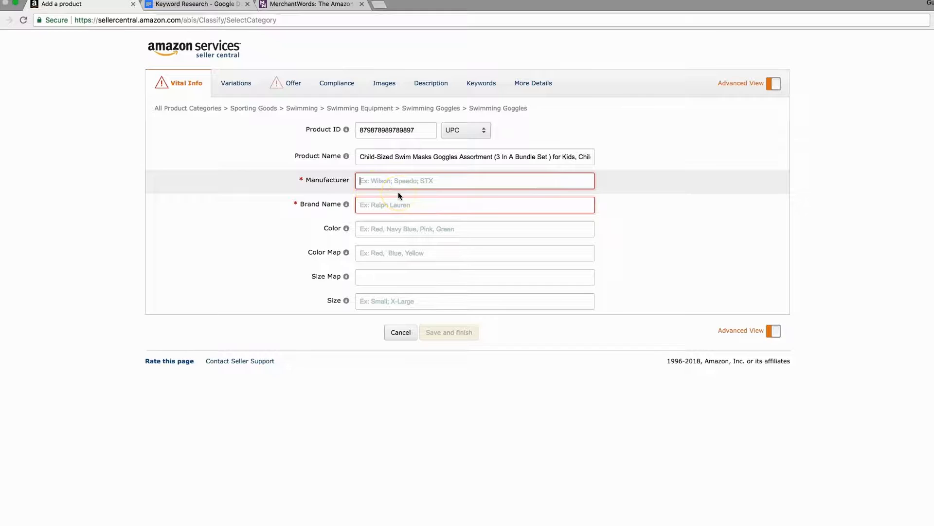
{"action": "type", "text": "F"}
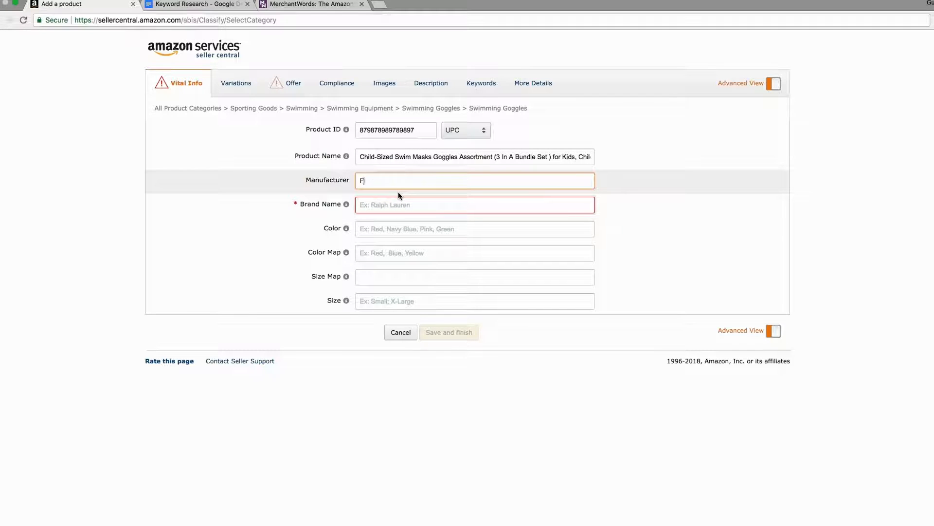
{"action": "type", "text": "ish and Dive"}
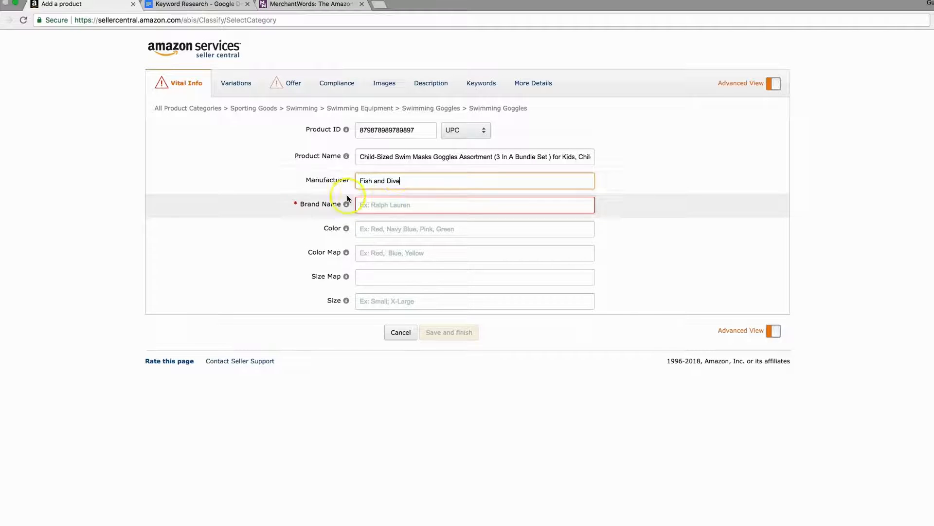
{"action": "triple_click", "coordinate": [392, 180]}
{"action": "right_click", "coordinate": [396, 180]}
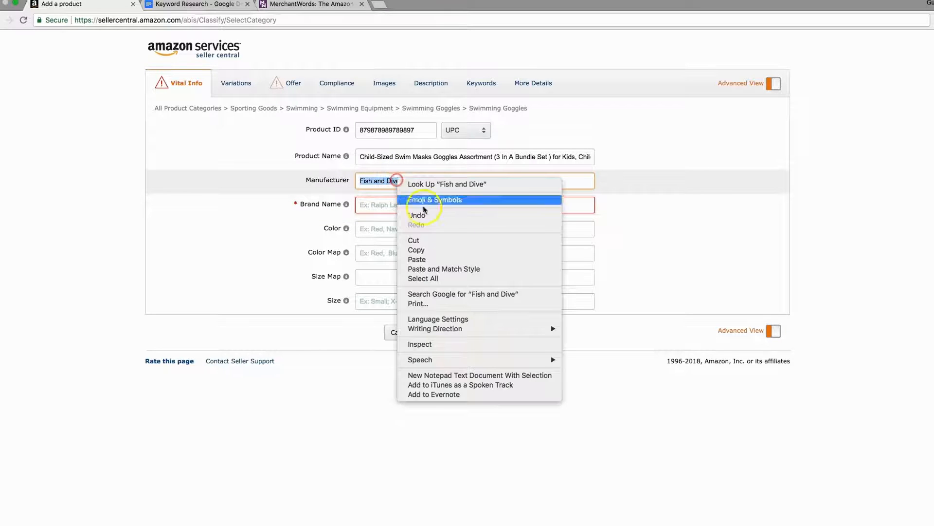
{"action": "left_click", "coordinate": [423, 250]}
{"action": "right_click", "coordinate": [402, 205]}
{"action": "left_click", "coordinate": [422, 271]}
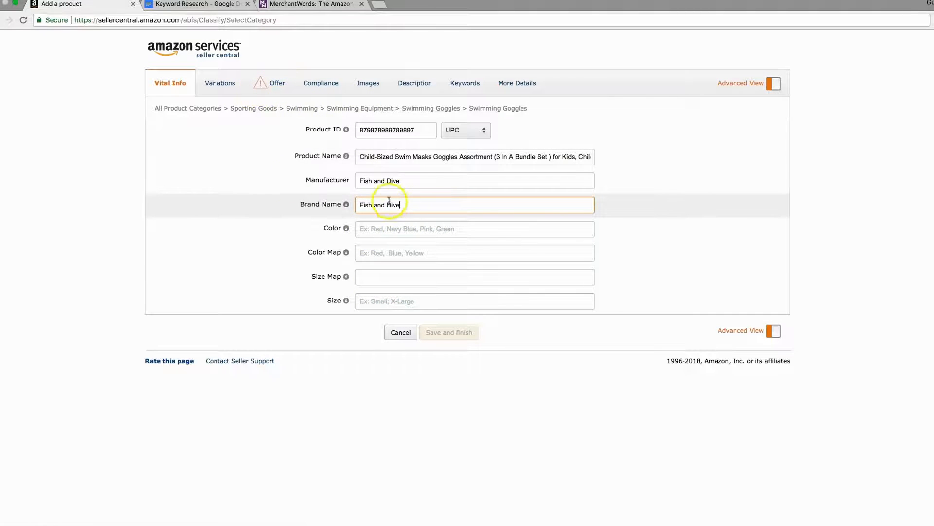
Check the listing's variation theme setting and return to the offer details.
{"action": "left_click", "coordinate": [257, 92]}
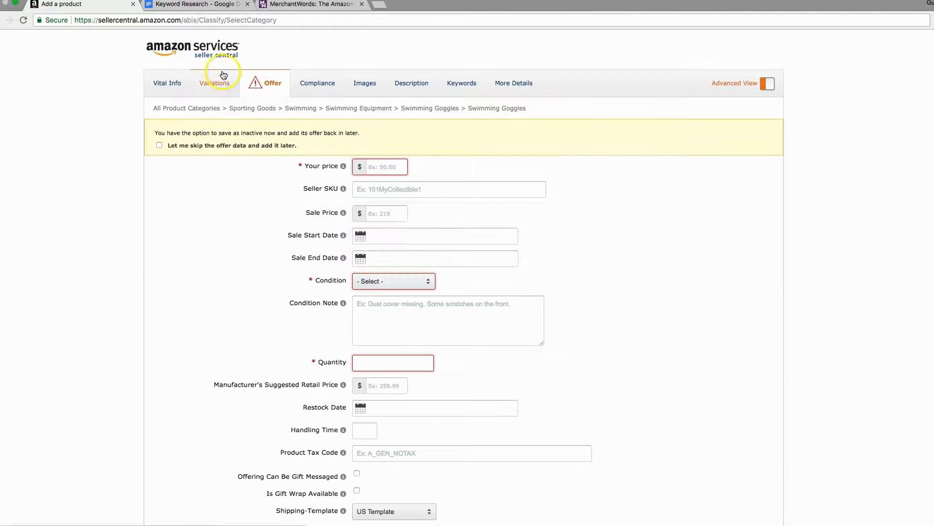
{"action": "left_click", "coordinate": [223, 75]}
{"action": "left_click", "coordinate": [277, 93]}
{"action": "left_click", "coordinate": [281, 91]}
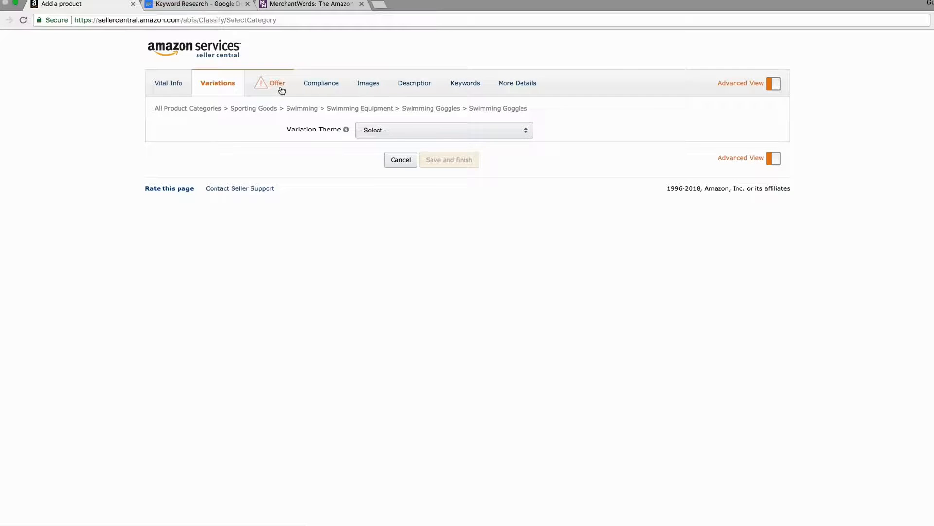
Set the offer's own price to $19.99.
{"action": "left_click", "coordinate": [392, 167]}
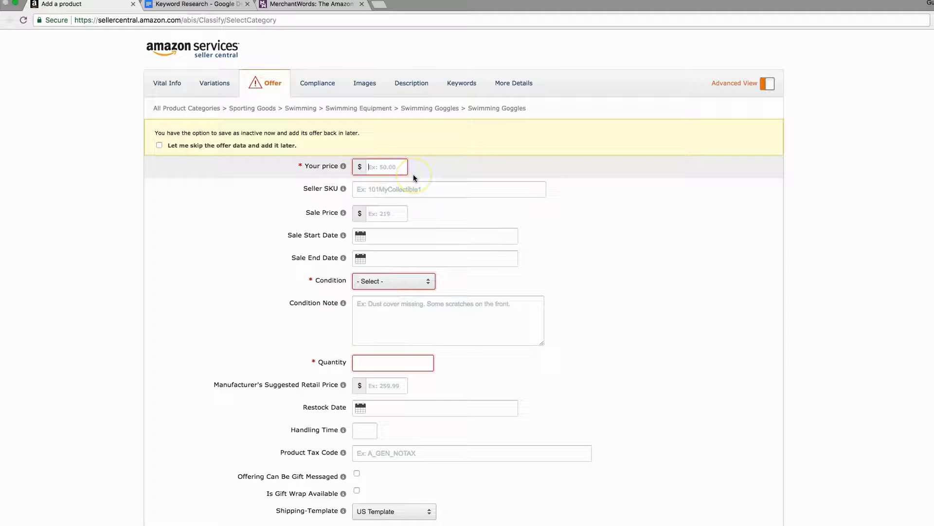
{"action": "type", "text": "1"}
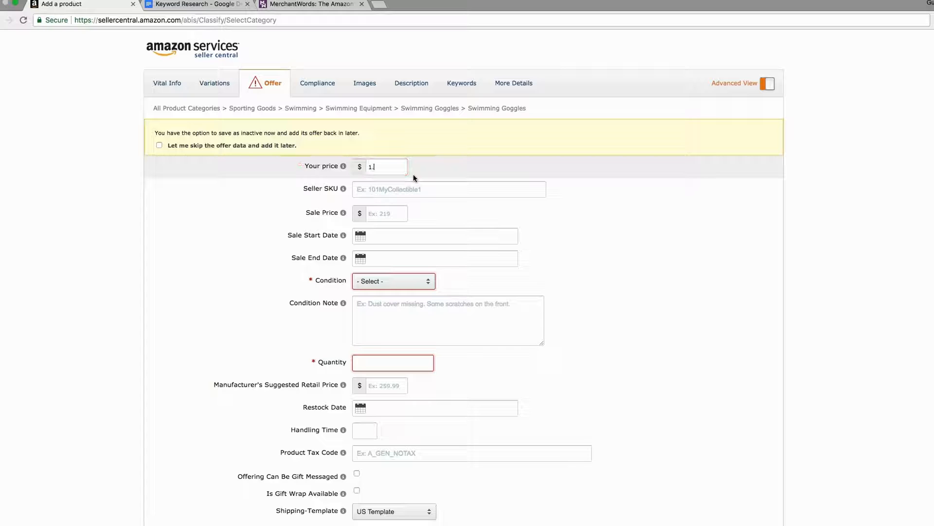
{"action": "type", "text": "9.99"}
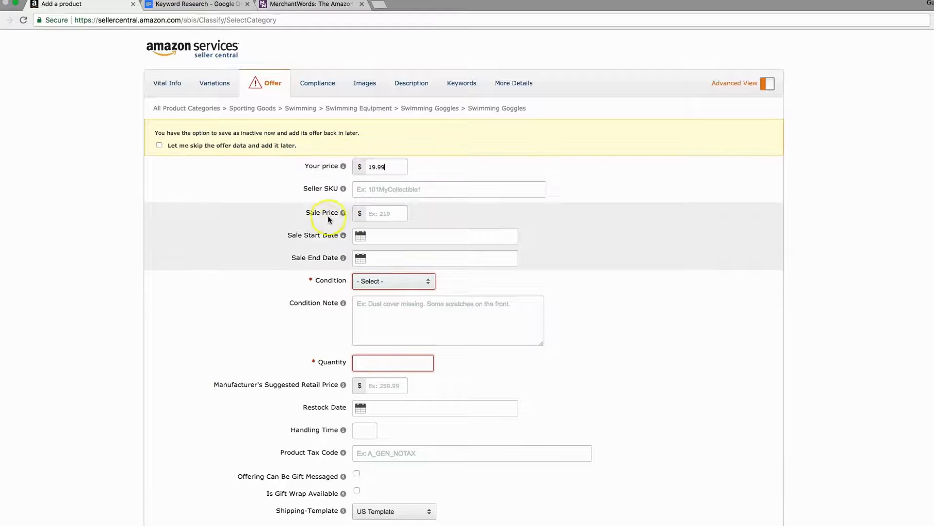
Set the offer's condition to New and its quantity to 100.
{"action": "scroll", "coordinate": [322, 220], "scroll_direction": "down", "scroll_amount": 2}
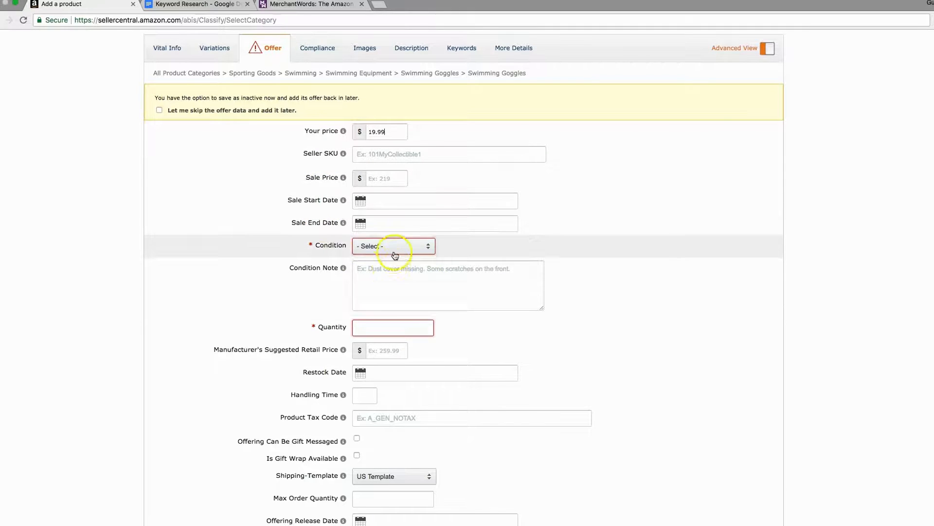
{"action": "left_click", "coordinate": [390, 245]}
{"action": "left_click", "coordinate": [369, 317]}
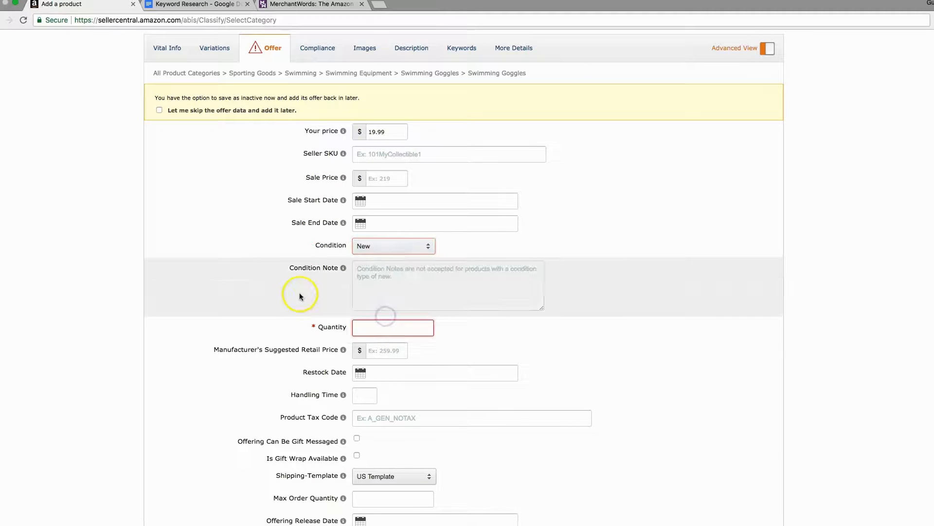
{"action": "left_click", "coordinate": [387, 327]}
{"action": "type", "text": "100"}
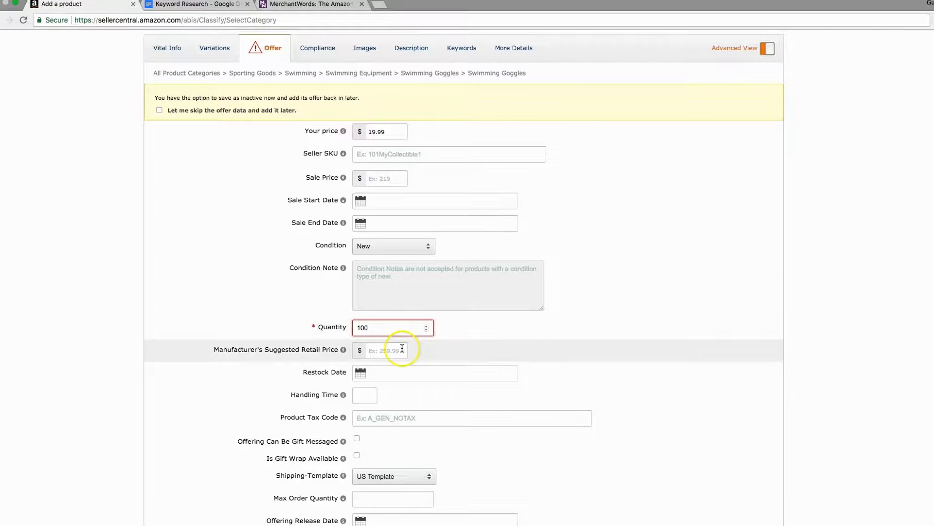
Look through the remaining offer fields and open the listing's product image section.
{"action": "scroll", "coordinate": [397, 344], "scroll_direction": "down", "scroll_amount": 3}
{"action": "scroll", "coordinate": [402, 347], "scroll_direction": "up", "scroll_amount": 3}
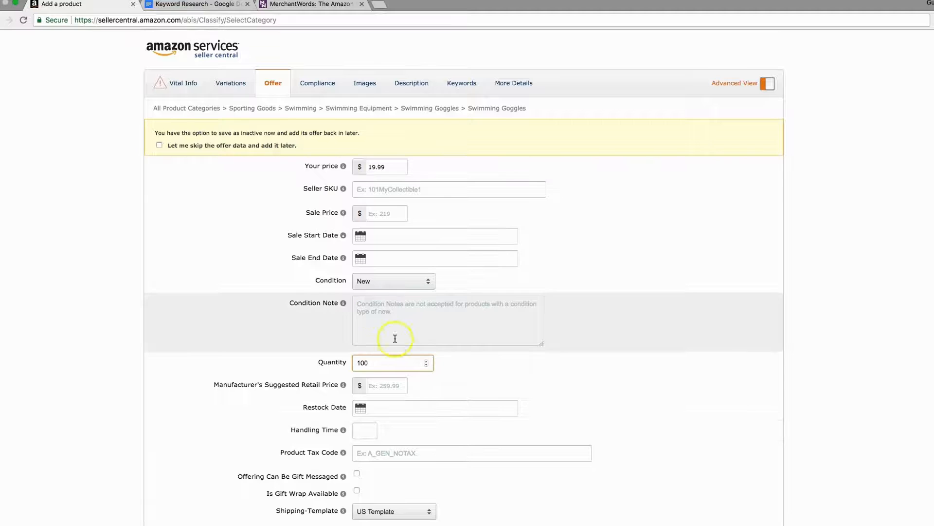
{"action": "left_click", "coordinate": [365, 83]}
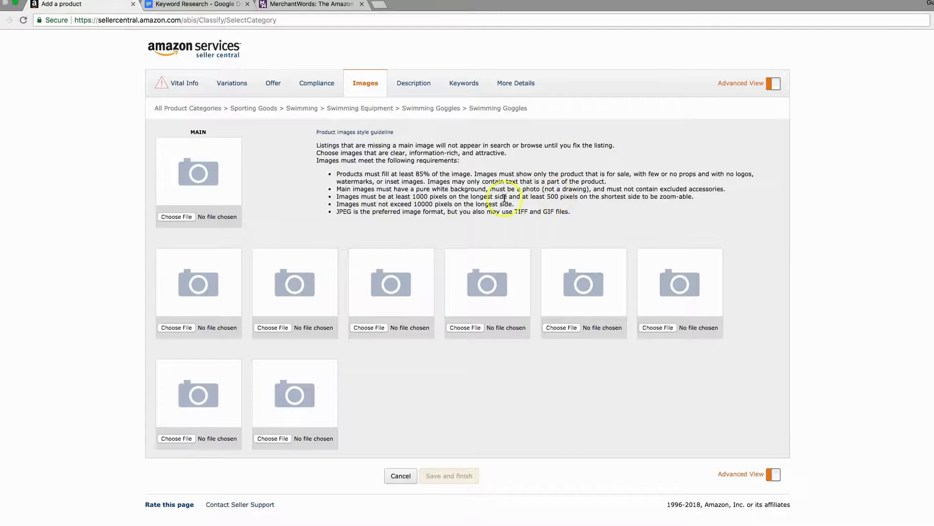
Review the product image requirements, focusing on the minimum and maximum pixel sizes, and check the neighbouring listing sections.
{"action": "left_click_drag", "start_coordinate": [404, 196], "coordinate": [457, 192]}
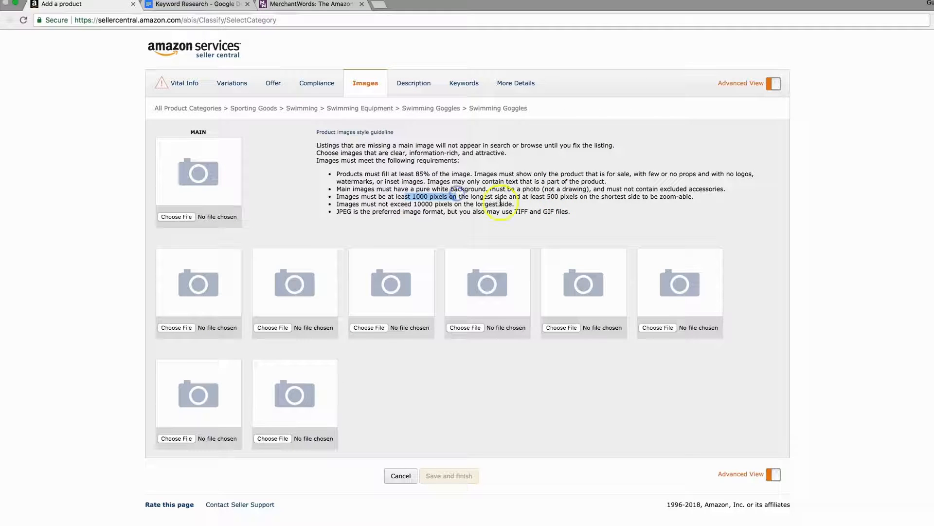
{"action": "left_click", "coordinate": [480, 197]}
{"action": "left_click_drag", "start_coordinate": [542, 198], "coordinate": [574, 197]}
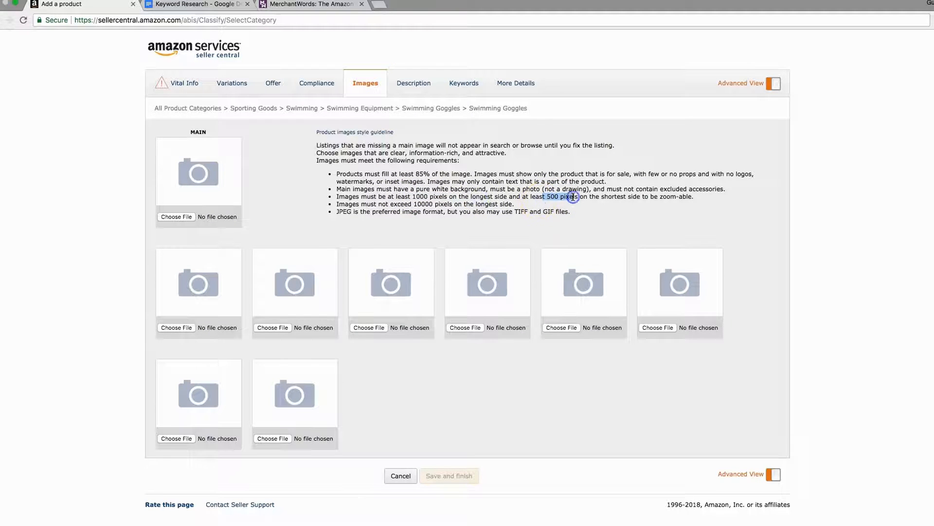
{"action": "left_click_drag", "start_coordinate": [418, 204], "coordinate": [439, 204]}
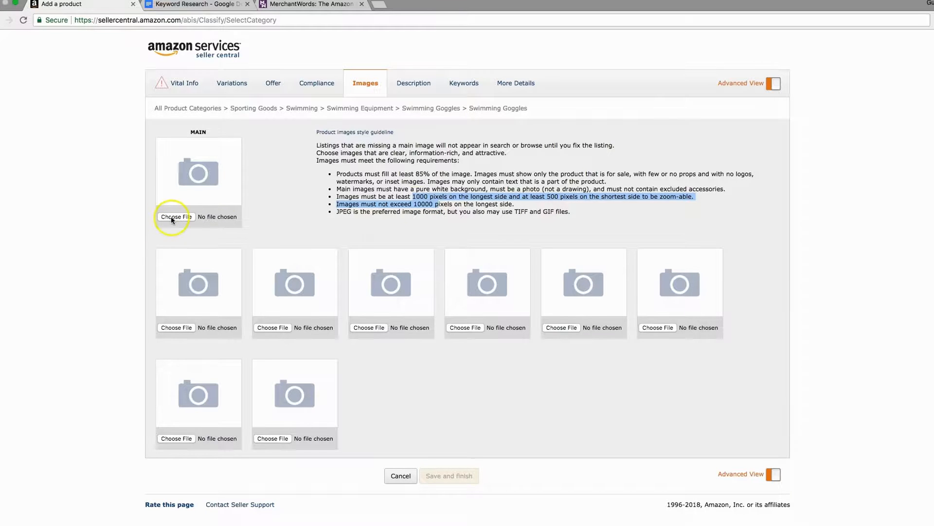
{"action": "left_click", "coordinate": [173, 84]}
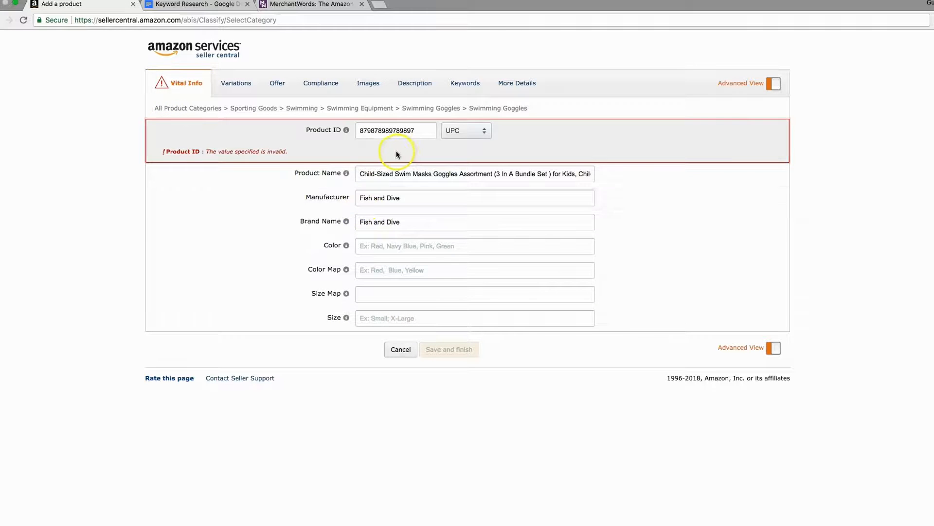
{"action": "left_click", "coordinate": [322, 83]}
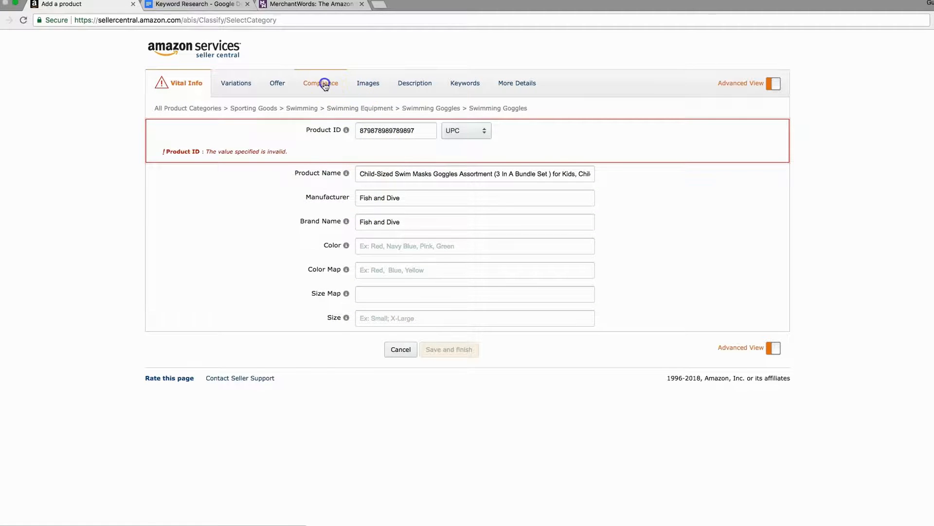
{"action": "left_click", "coordinate": [367, 86]}
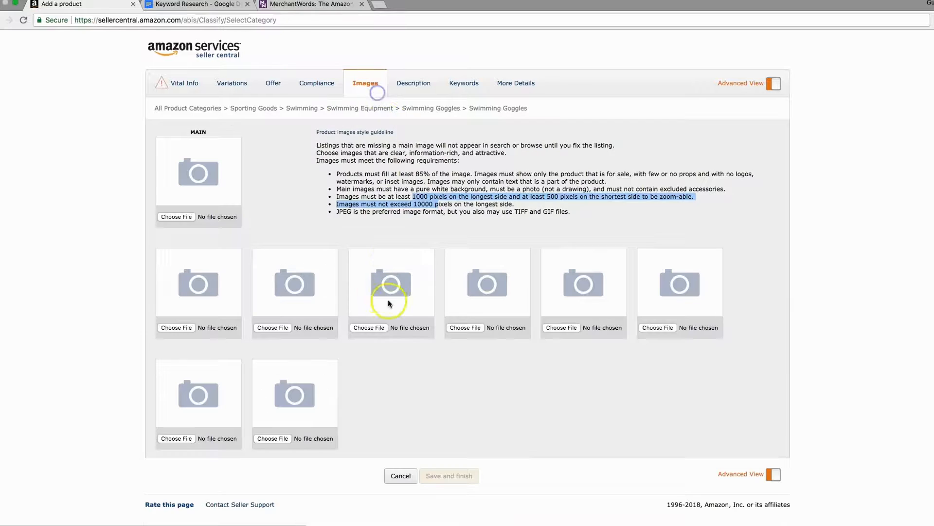
{"action": "left_click", "coordinate": [411, 219]}
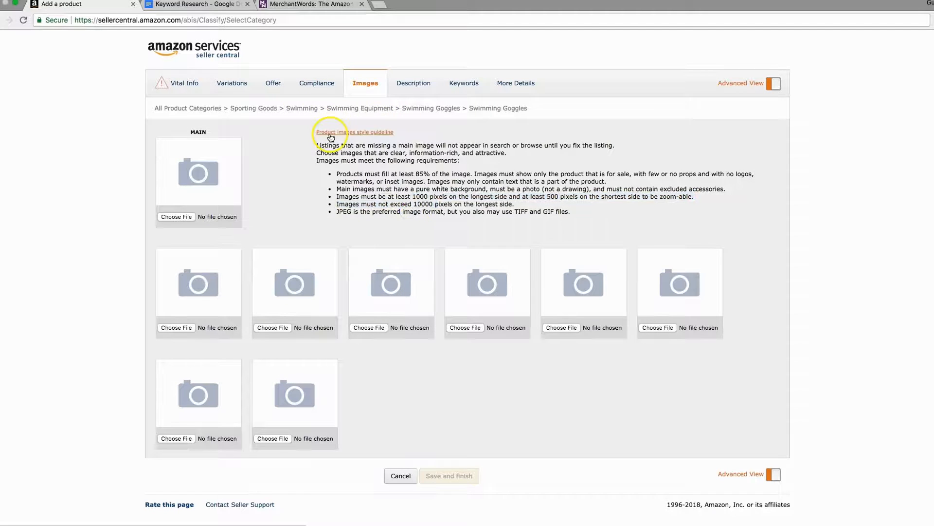
{"action": "left_click", "coordinate": [198, 176]}
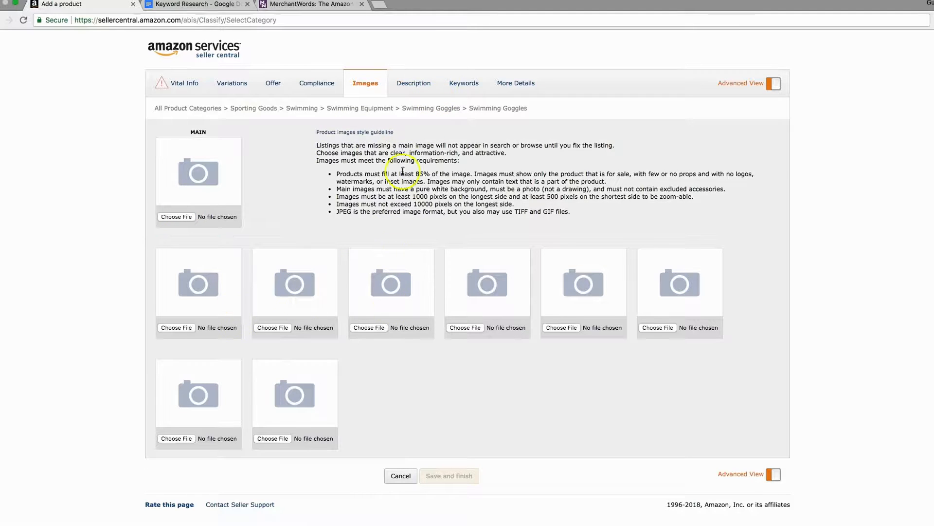
Open the listing's description section and try to copy the first two feature bullets from the Keyword Research document in Google Docs.
{"action": "left_click", "coordinate": [418, 83]}
{"action": "left_click", "coordinate": [399, 158]}
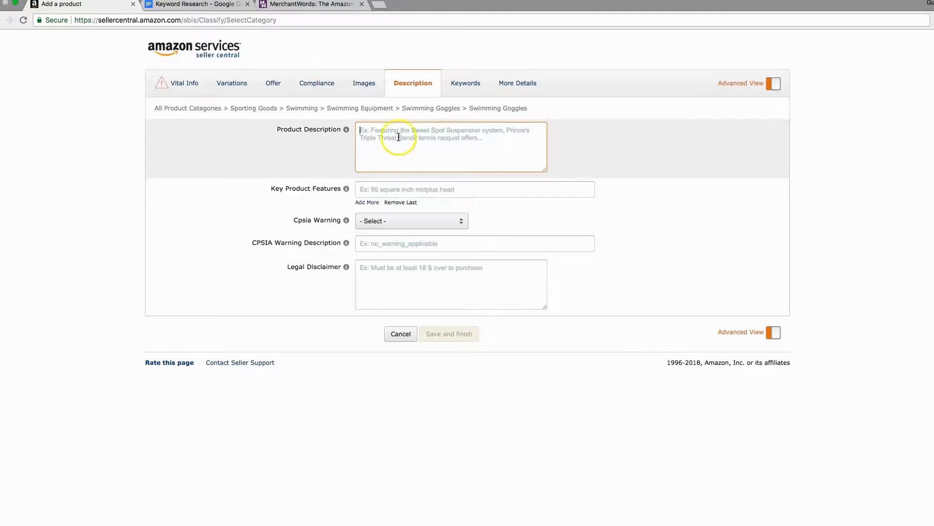
{"action": "left_click", "coordinate": [204, 4]}
{"action": "left_click", "coordinate": [382, 199]}
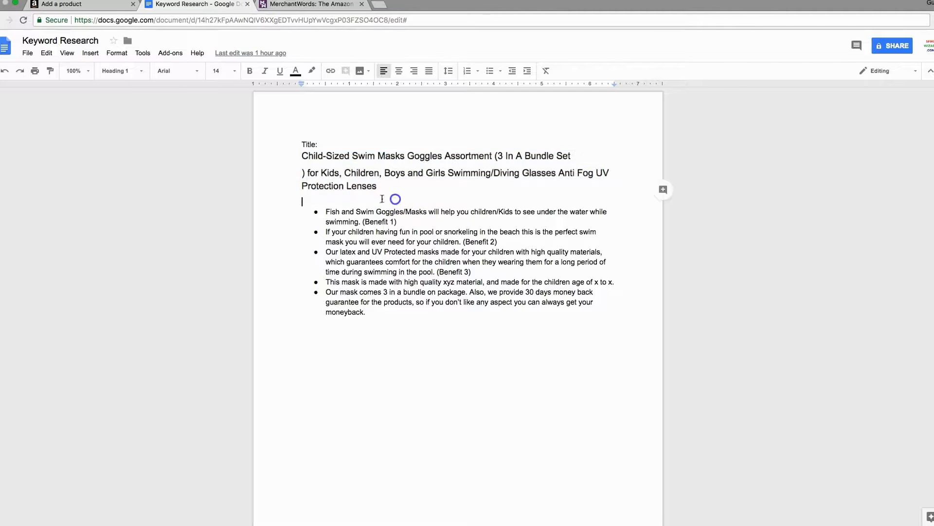
{"action": "left_click_drag", "start_coordinate": [324, 211], "coordinate": [500, 242]}
{"action": "right_click", "coordinate": [478, 233]}
{"action": "left_click", "coordinate": [504, 259]}
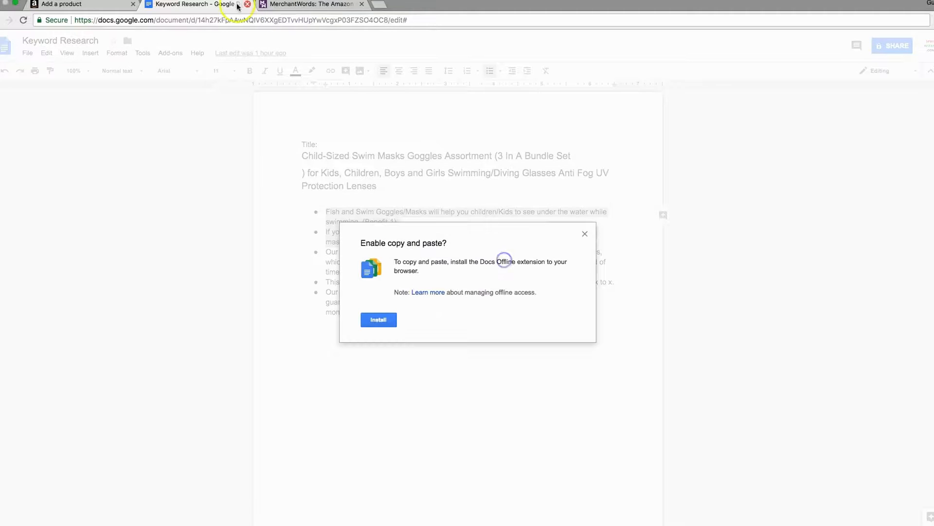
{"action": "left_click", "coordinate": [585, 234]}
Delete the "(Benefit 1)", "(Benefit 2)" and "(Benefit 3)" labels from the ends of the first three bullets.
{"action": "left_click_drag", "start_coordinate": [416, 219], "coordinate": [364, 223]}
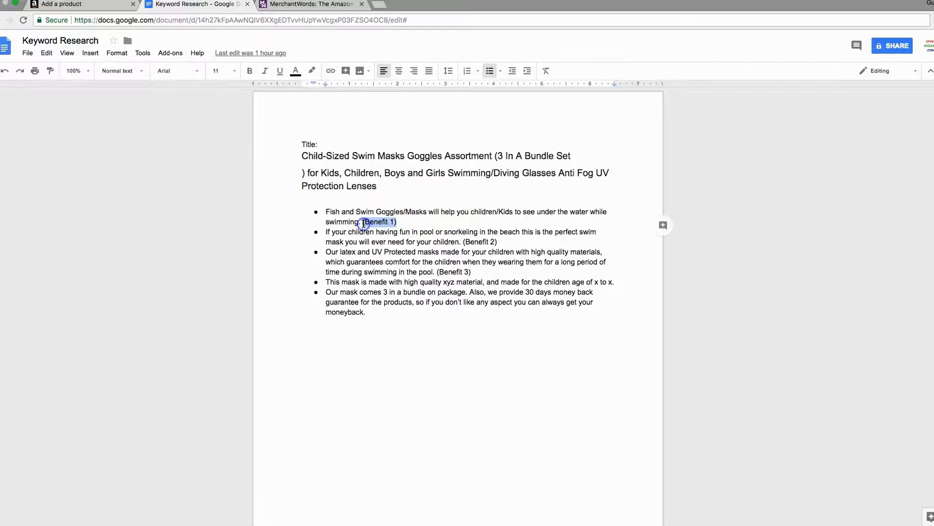
{"action": "key", "text": "BackSpace"}
{"action": "left_click_drag", "start_coordinate": [497, 242], "coordinate": [467, 241]}
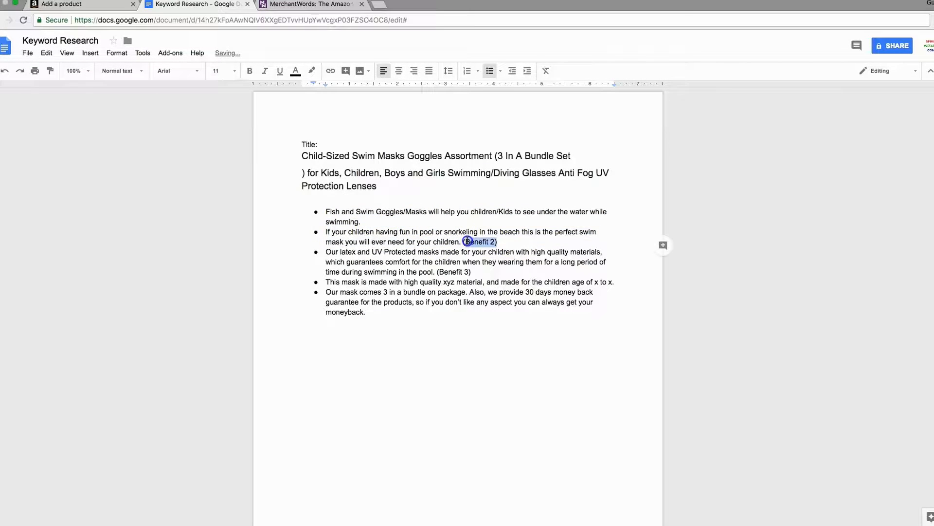
{"action": "key", "text": "BackSpace"}
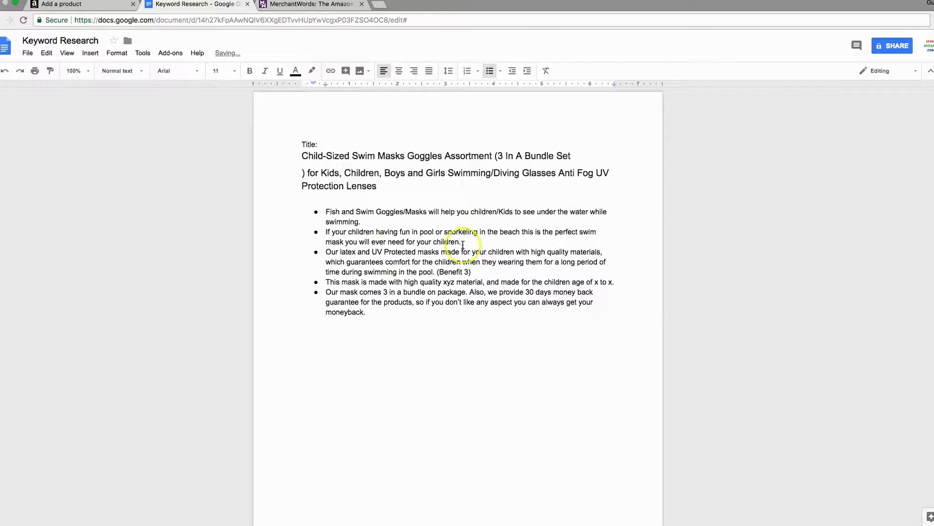
{"action": "left_click_drag", "start_coordinate": [471, 271], "coordinate": [438, 271]}
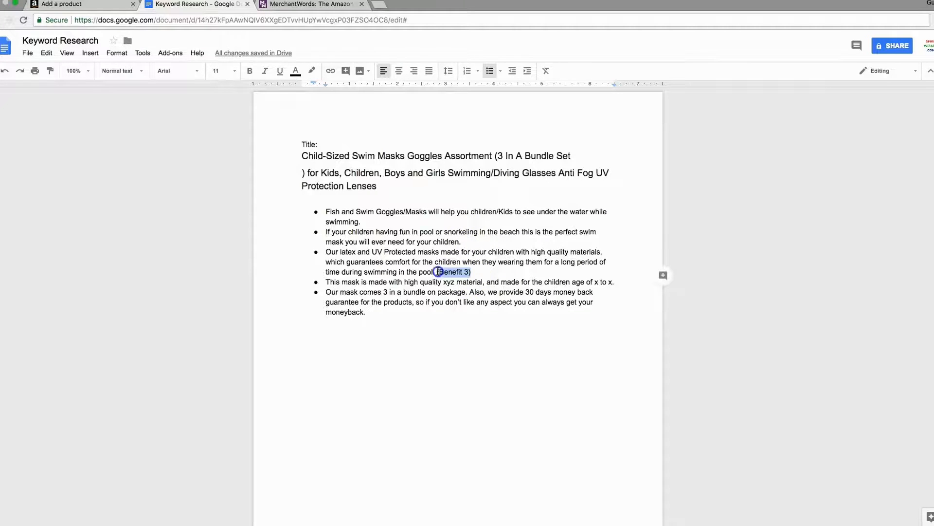
{"action": "key", "text": "BackSpace"}
Copy the document's last two bullets into the Amazon listing's Product Description and remove the trailing blank line.
{"action": "left_click_drag", "start_coordinate": [395, 317], "coordinate": [325, 281]}
{"action": "right_click", "coordinate": [325, 281]}
{"action": "left_click", "coordinate": [362, 306]}
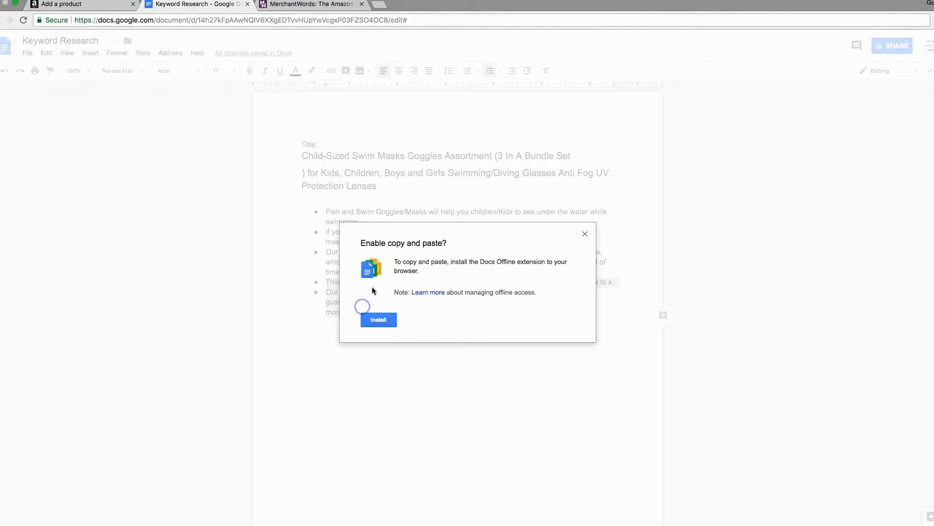
{"action": "left_click", "coordinate": [584, 233]}
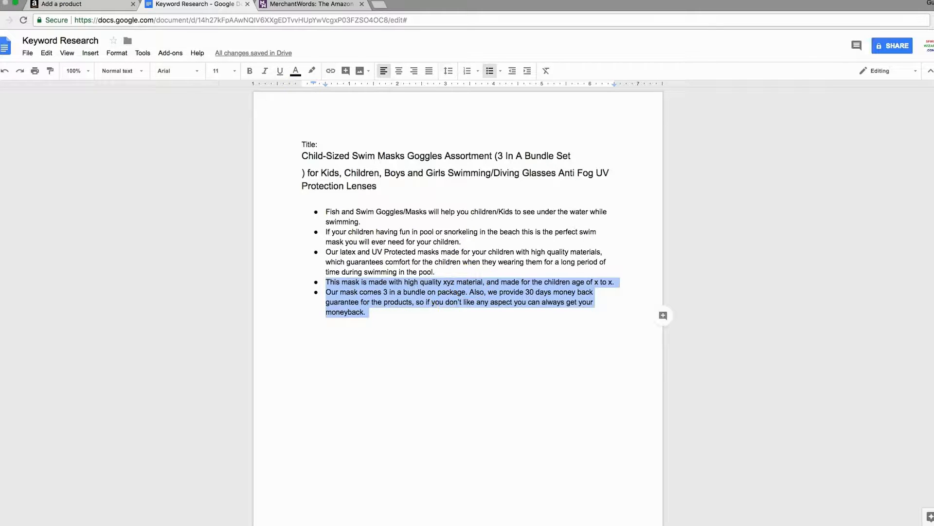
{"action": "left_click", "coordinate": [107, 17]}
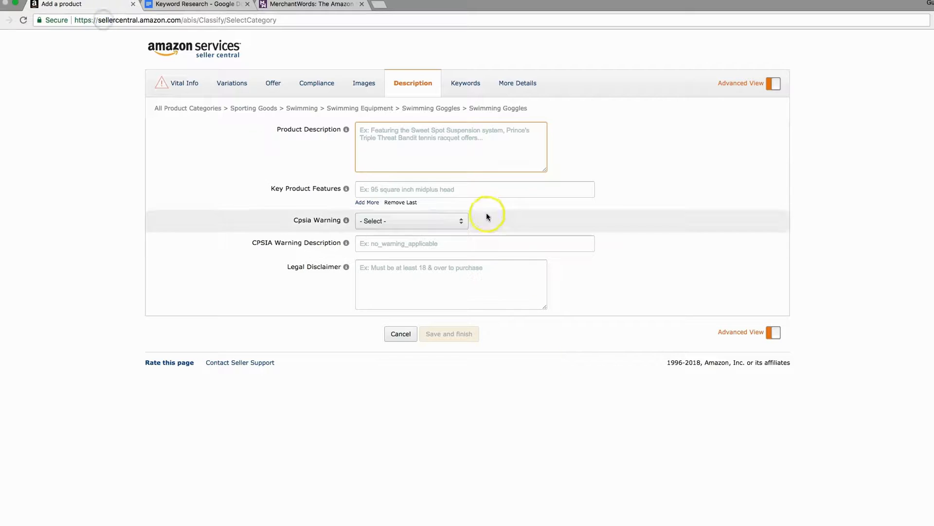
{"action": "key", "text": "super+v"}
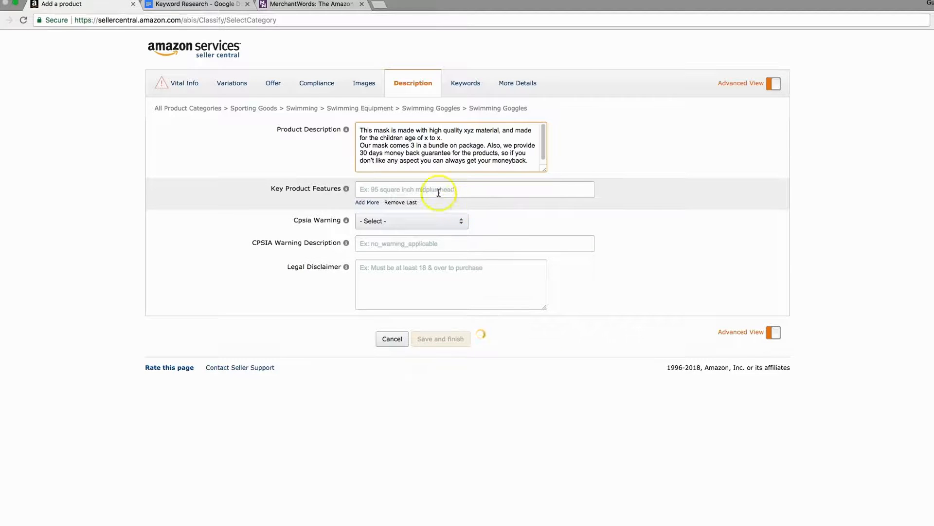
{"action": "key", "text": "BackSpace"}
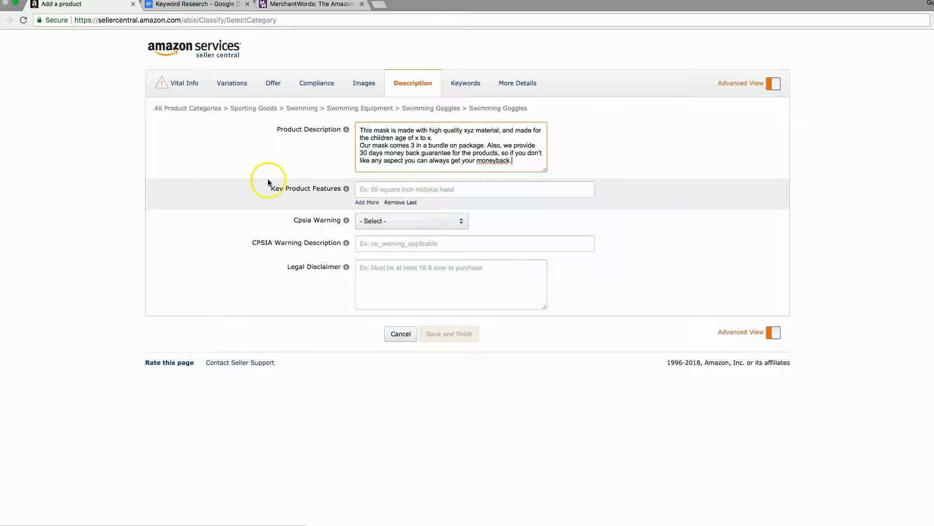
Add four more Key Product Features fields so the listing has five.
{"action": "left_click", "coordinate": [372, 202]}
{"action": "left_click", "coordinate": [372, 222]}
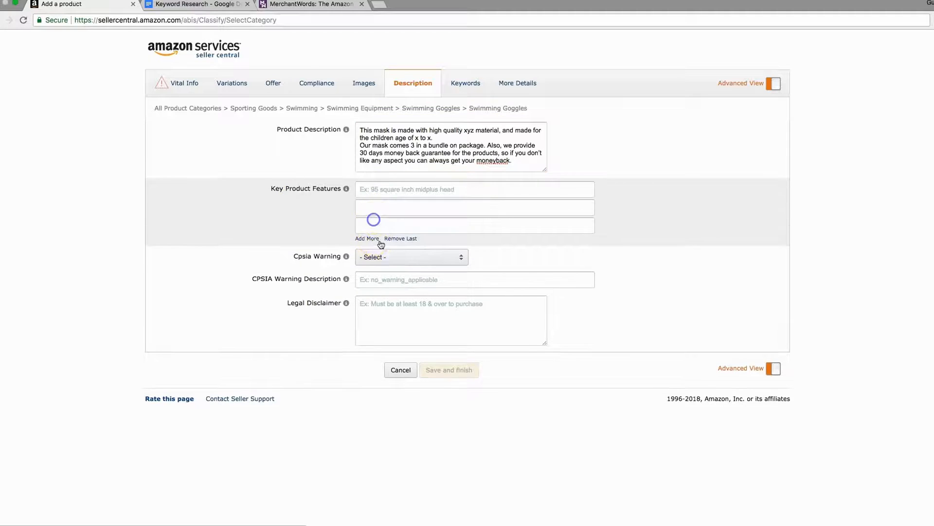
{"action": "left_click", "coordinate": [373, 238]}
{"action": "left_click", "coordinate": [374, 259]}
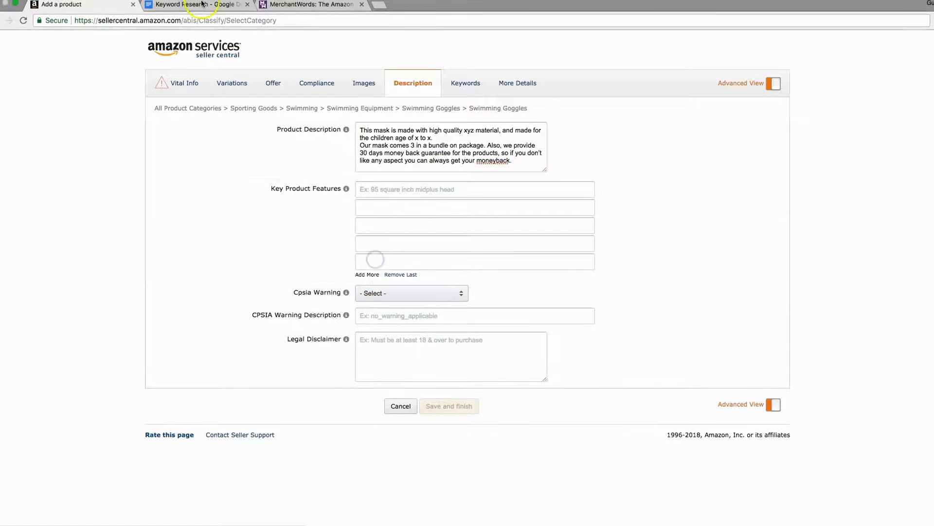
Copy the document's first bullet, about seeing under the water while swimming, into the listing's first Key Product Features field.
{"action": "left_click", "coordinate": [181, 17]}
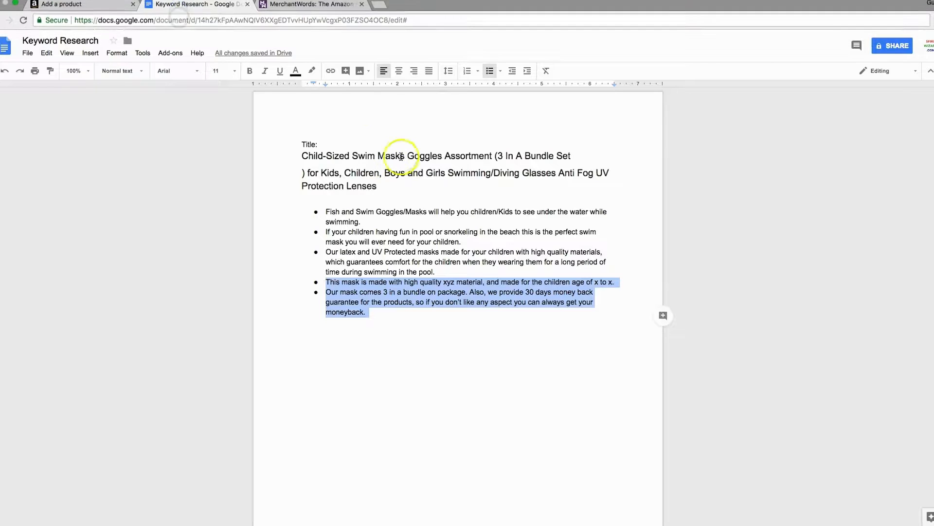
{"action": "left_click", "coordinate": [428, 190]}
{"action": "triple_click", "coordinate": [336, 214]}
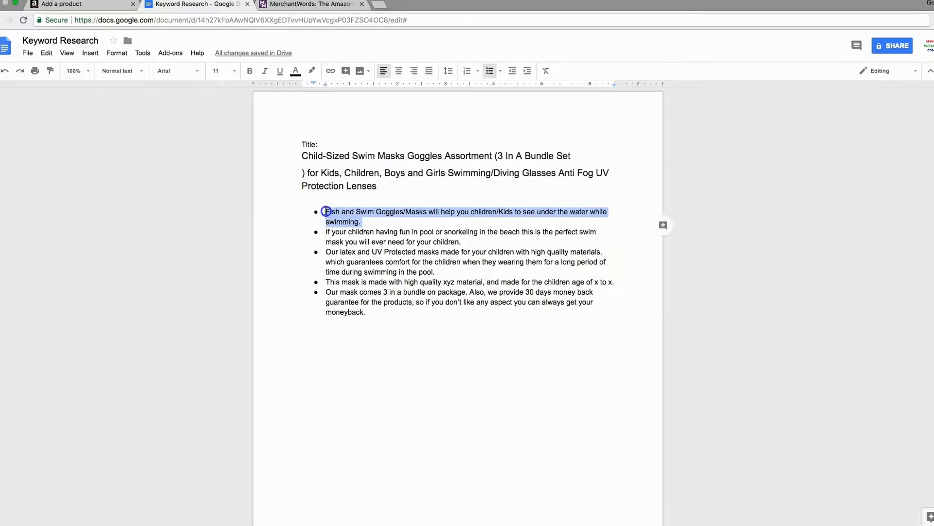
{"action": "right_click", "coordinate": [336, 214]}
{"action": "left_click", "coordinate": [360, 235]}
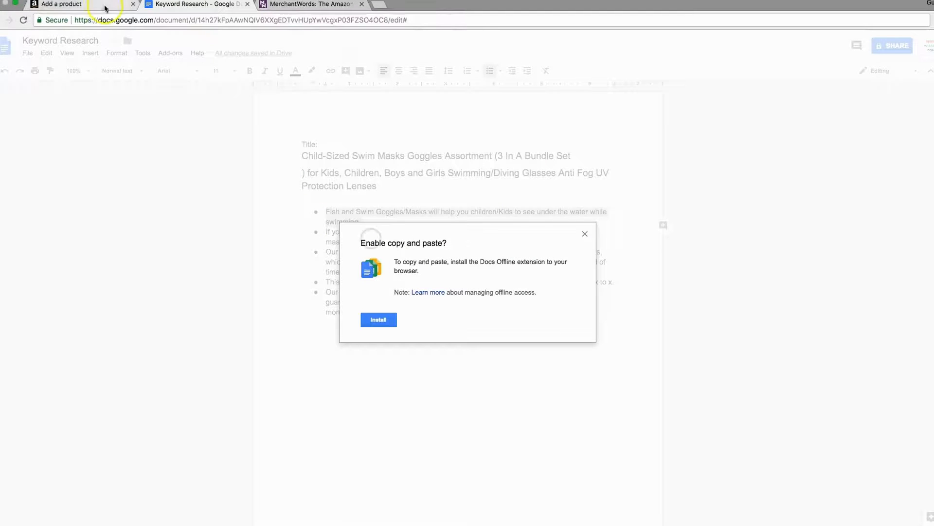
{"action": "left_click", "coordinate": [585, 234]}
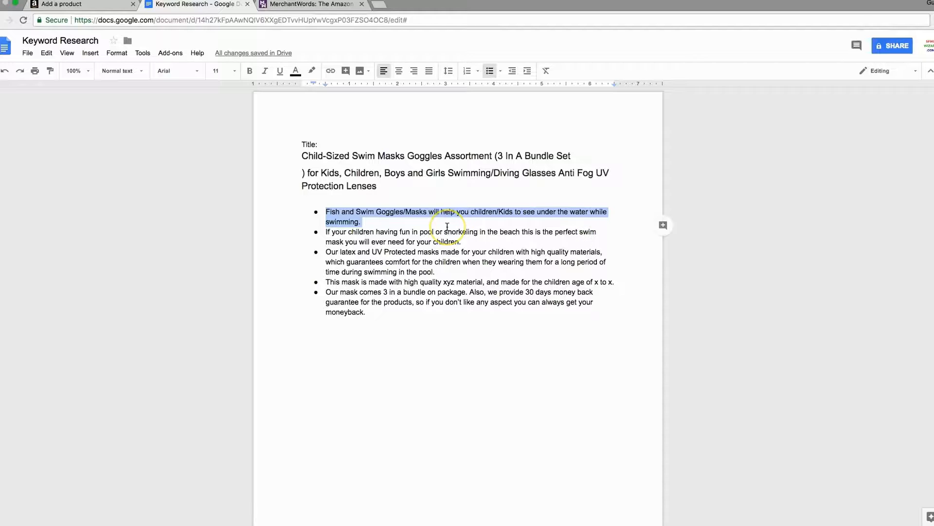
{"action": "left_click", "coordinate": [65, 6]}
{"action": "left_click", "coordinate": [392, 190]}
{"action": "key", "text": "ctrl+v"}
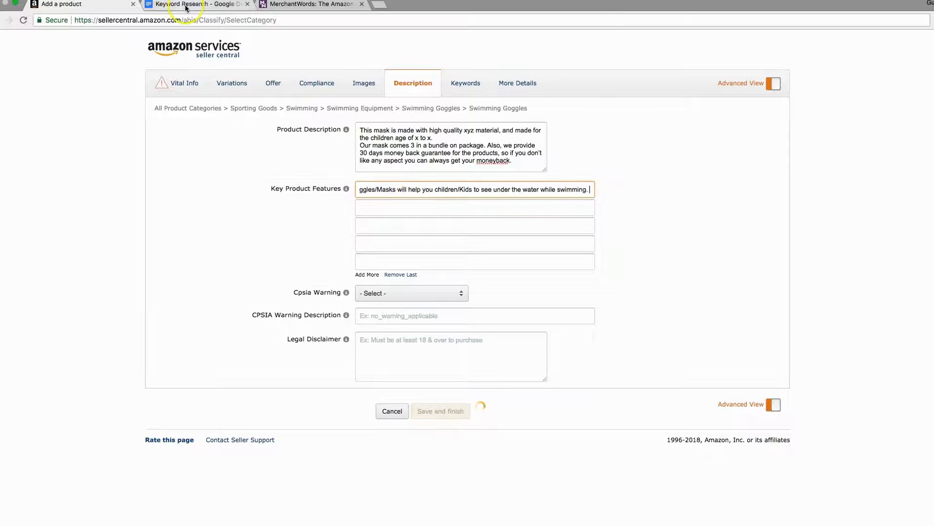
Copy the document's second bullet, about the perfect swim mask for pool or beach, into the second Key Product Features field.
{"action": "left_click", "coordinate": [195, 4]}
{"action": "left_click", "coordinate": [453, 240]}
{"action": "left_click_drag", "start_coordinate": [454, 240], "coordinate": [324, 232]}
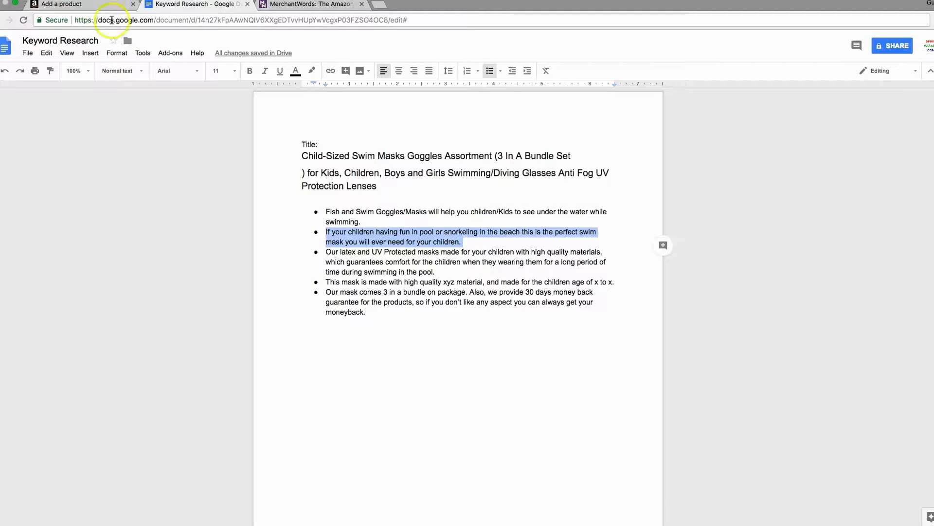
{"action": "left_click", "coordinate": [105, 4]}
{"action": "left_click", "coordinate": [384, 207]}
{"action": "key", "text": "super+v"}
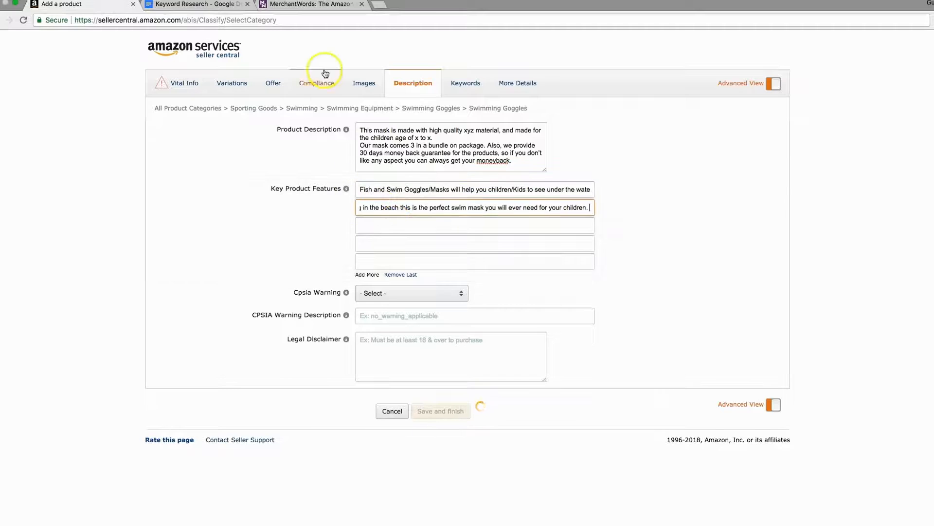
Copy the document's third bullet, about latex and UV Protected masks, into the third Key Product Features field.
{"action": "left_click", "coordinate": [195, 4]}
{"action": "left_click", "coordinate": [427, 263]}
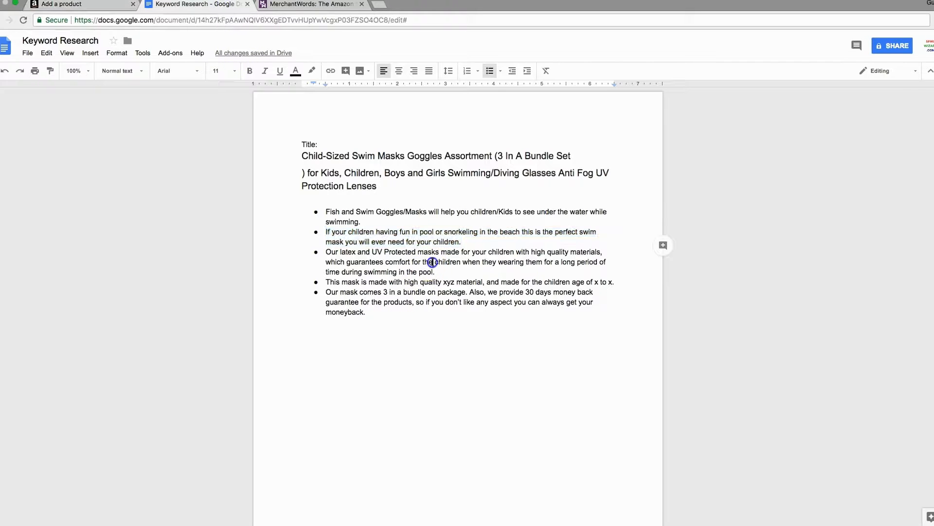
{"action": "left_click_drag", "start_coordinate": [437, 271], "coordinate": [324, 252]}
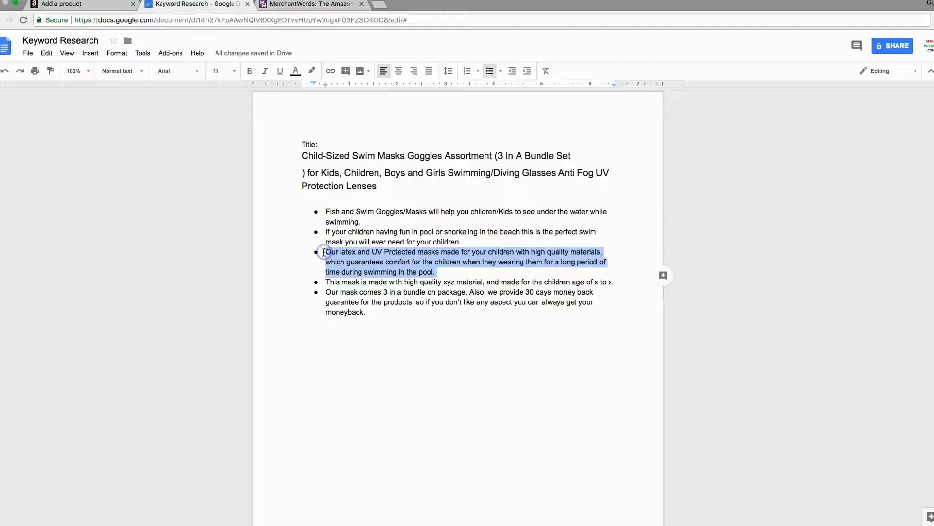
{"action": "key", "text": "super+c"}
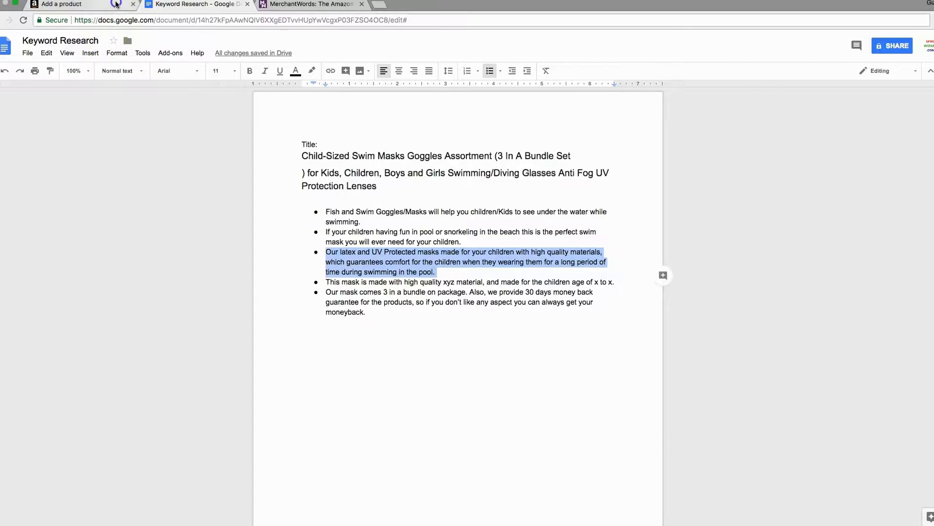
{"action": "left_click", "coordinate": [83, 4]}
{"action": "left_click", "coordinate": [377, 225]}
{"action": "key", "text": "super+v"}
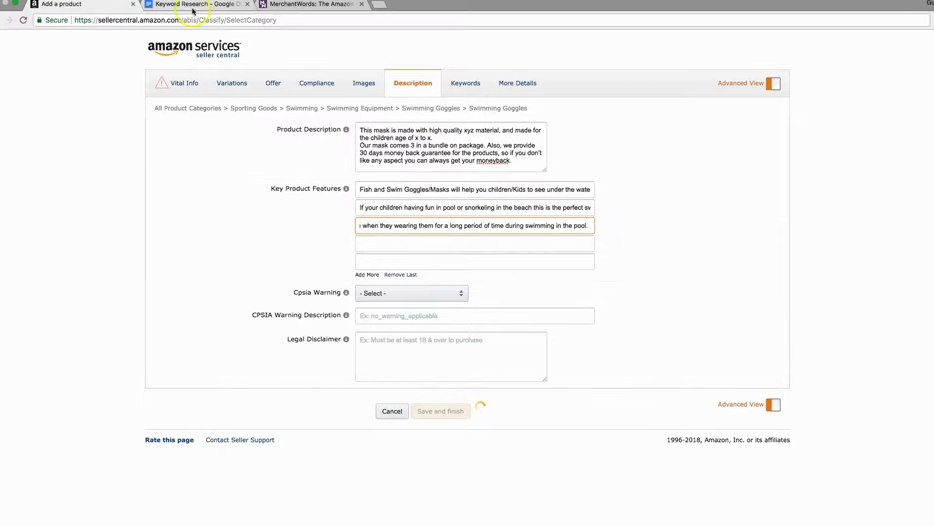
Copy the document's fourth bullet, about the xyz material and children's age, into the fourth Key Product Features field.
{"action": "left_click", "coordinate": [194, 4]}
{"action": "left_click_drag", "start_coordinate": [616, 282], "coordinate": [327, 282]}
{"action": "key", "text": "super+c"}
{"action": "left_click", "coordinate": [60, 5]}
{"action": "left_click", "coordinate": [430, 244]}
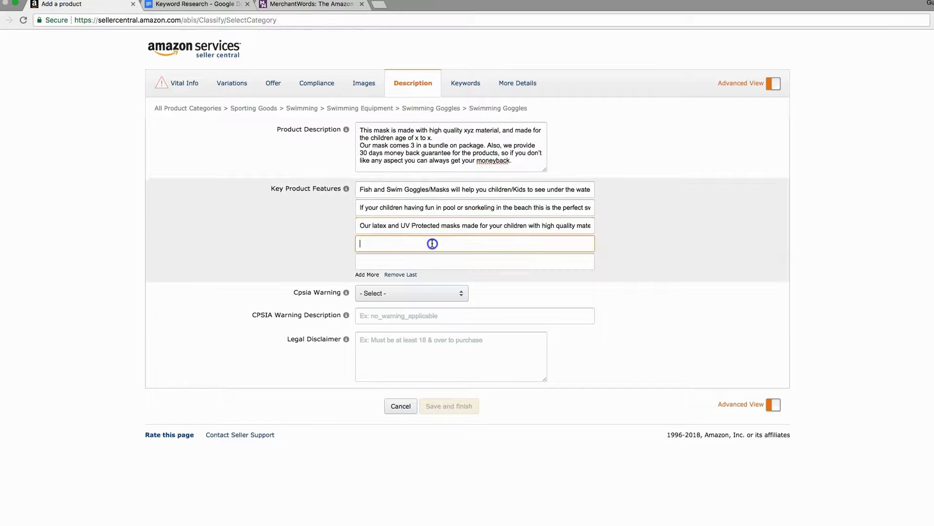
{"action": "key", "text": "super+v"}
Copy the document's fifth bullet, about the 3 in a bundle and 30 days money back guarantee, into the fifth Key Product Features field.
{"action": "left_click", "coordinate": [211, 5]}
{"action": "left_click", "coordinate": [531, 302]}
{"action": "left_click_drag", "start_coordinate": [388, 307], "coordinate": [324, 294]}
{"action": "key", "text": "super+c"}
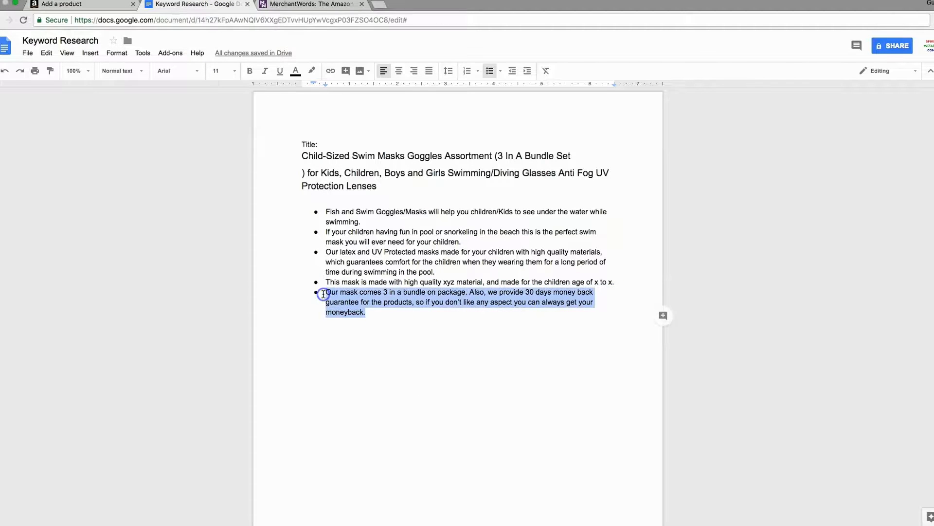
{"action": "left_click", "coordinate": [60, 5]}
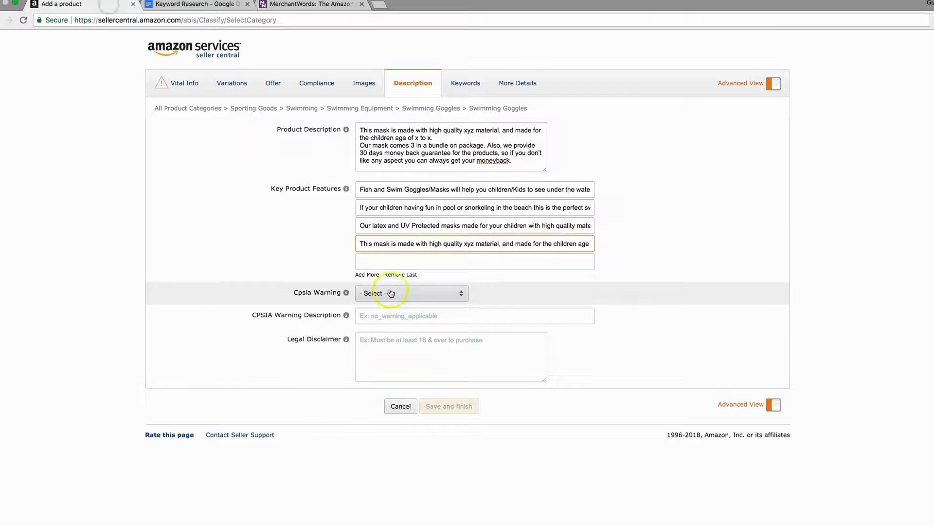
{"action": "left_click", "coordinate": [396, 262]}
{"action": "key", "text": "super+v"}
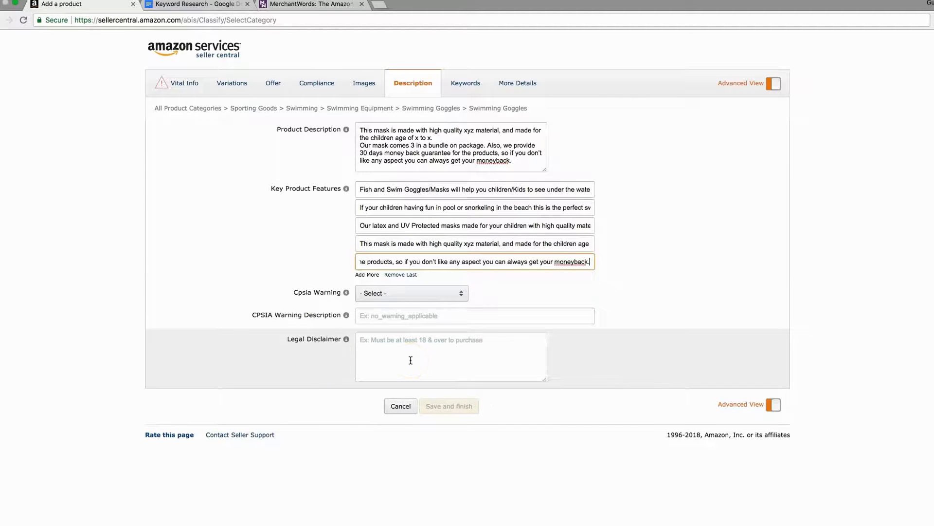
{"action": "left_click", "coordinate": [437, 366]}
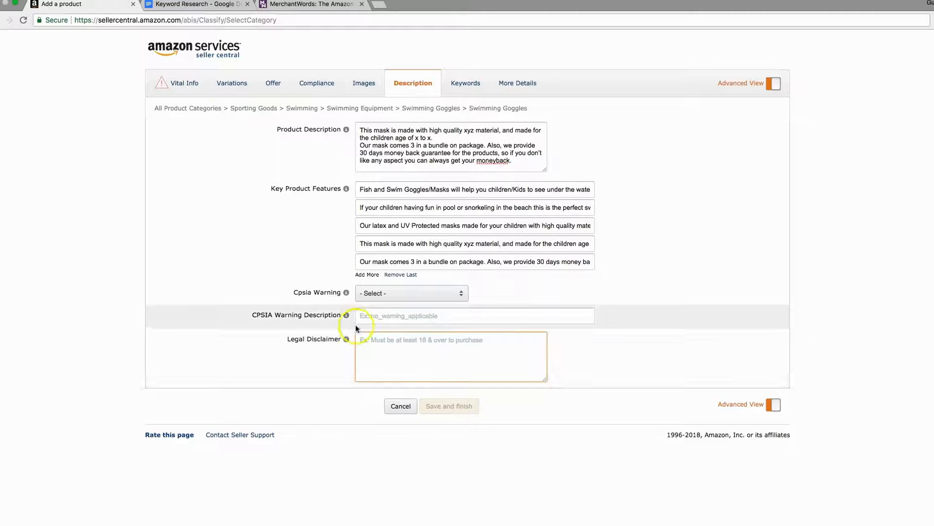
{"action": "left_click_drag", "start_coordinate": [361, 339], "coordinate": [439, 349]}
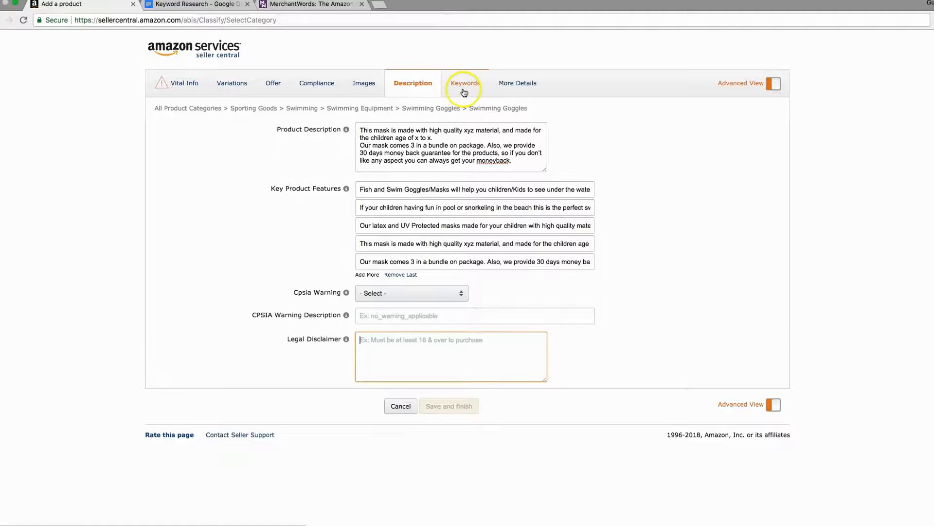
Open the listing's keyword fields and take a brief look at the MerchantWords search page.
{"action": "left_click", "coordinate": [465, 93]}
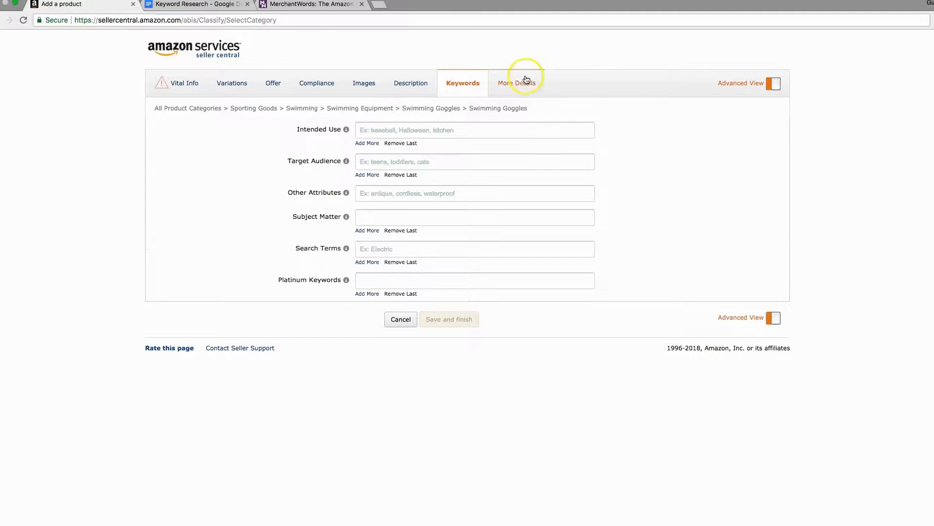
{"action": "left_click", "coordinate": [320, 5]}
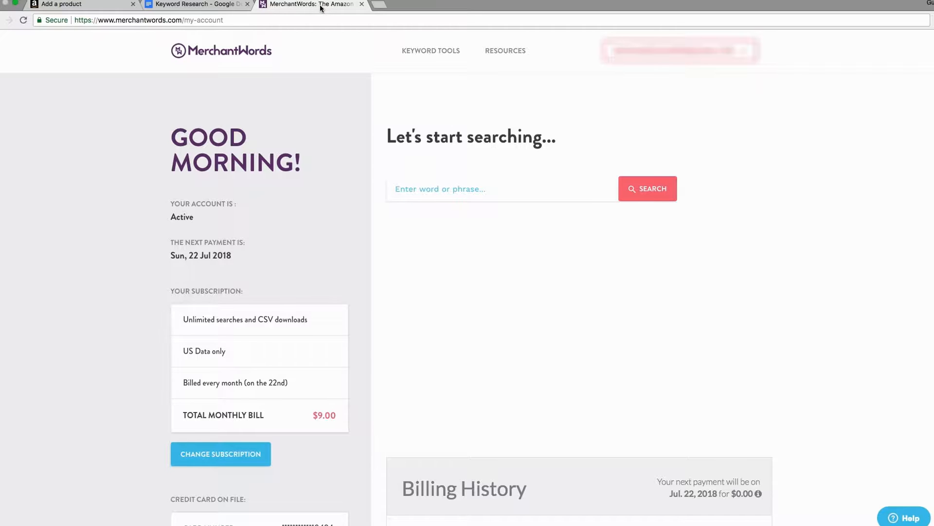
{"action": "left_click", "coordinate": [96, 4]}
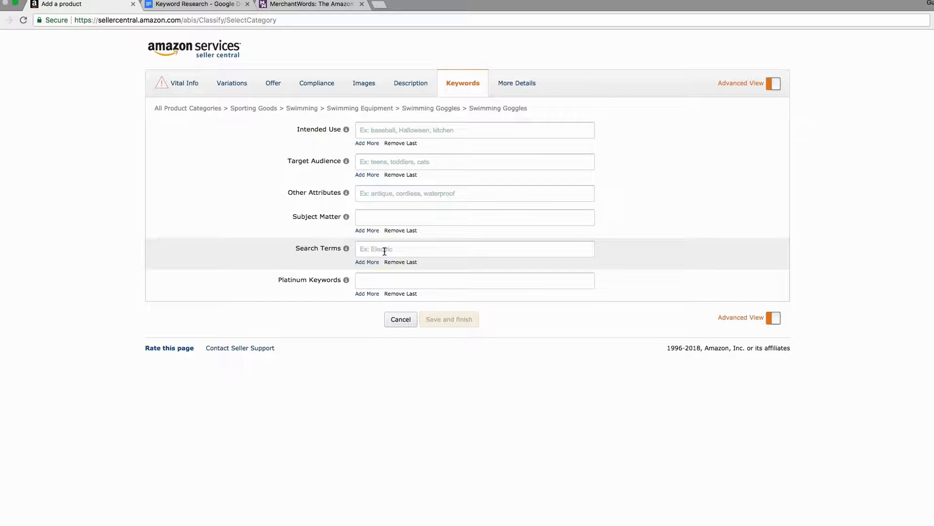
Copy "Swim Masks Goggles" from the title in the Keyword Research document and search MerchantWords for it.
{"action": "left_click", "coordinate": [304, 4]}
{"action": "left_click", "coordinate": [521, 199]}
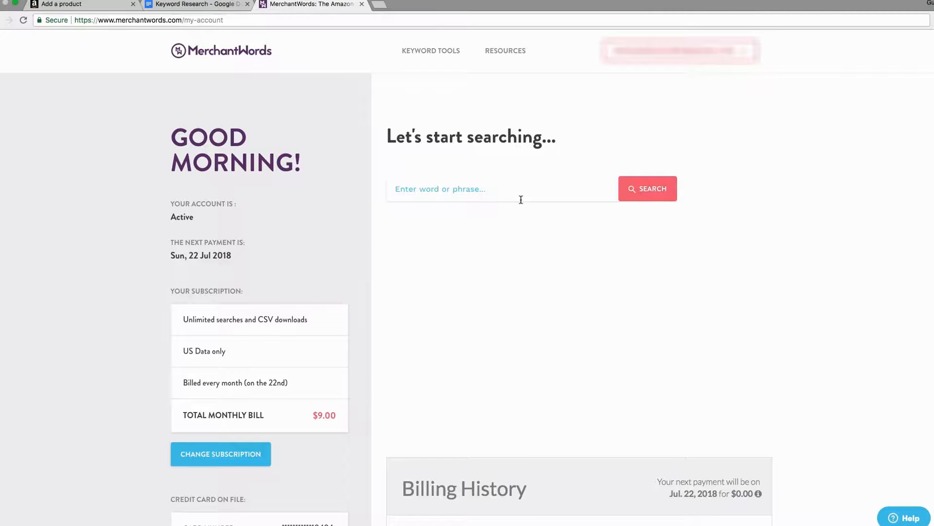
{"action": "left_click", "coordinate": [514, 190]}
{"action": "left_click", "coordinate": [195, 4]}
{"action": "left_click", "coordinate": [416, 180]}
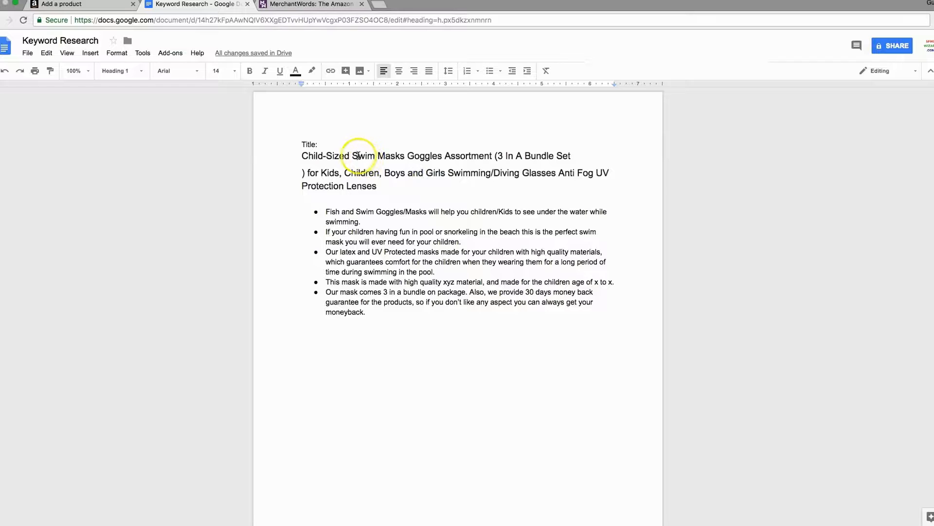
{"action": "left_click_drag", "start_coordinate": [353, 156], "coordinate": [437, 162]}
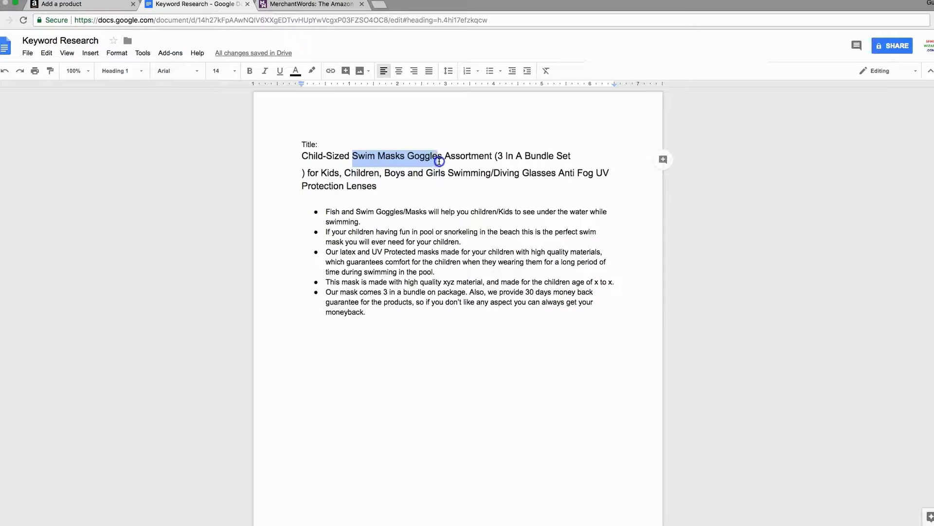
{"action": "left_click", "coordinate": [324, 5]}
{"action": "key", "text": "cmd+v"}
{"action": "key", "text": "Return"}
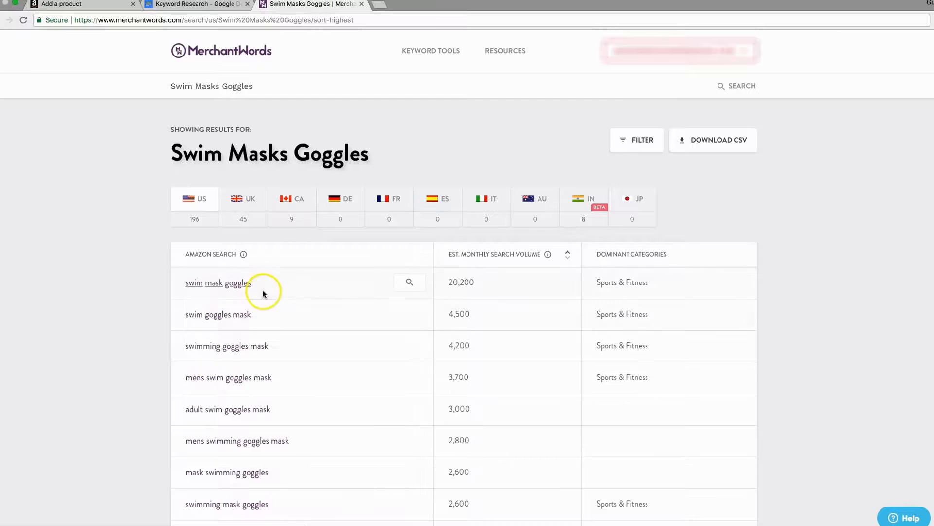
Copy the keyword "swim mask goggles" from the MerchantWords results into the listing's Search Terms field, followed by a comma.
{"action": "left_click_drag", "start_coordinate": [261, 285], "coordinate": [188, 285]}
{"action": "triple_click", "coordinate": [186, 285]}
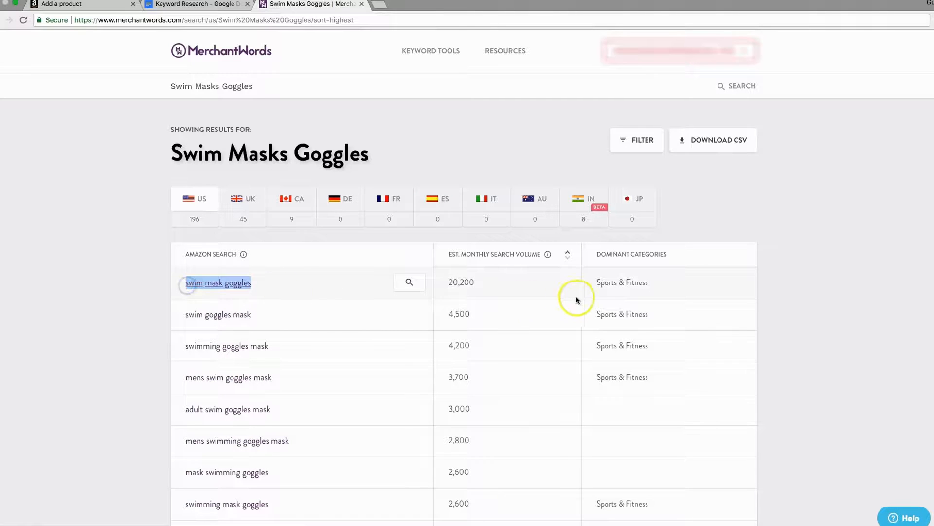
{"action": "mouse_move", "coordinate": [547, 257]}
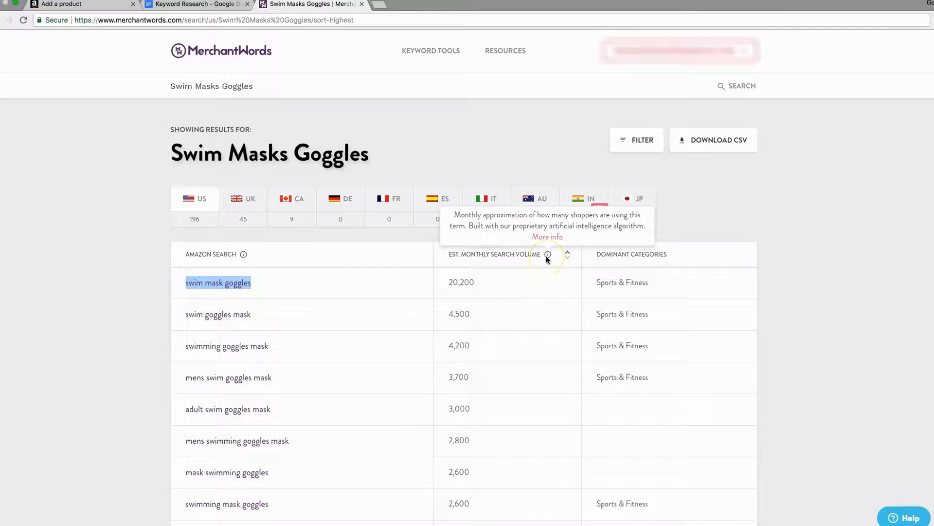
{"action": "right_click", "coordinate": [224, 282]}
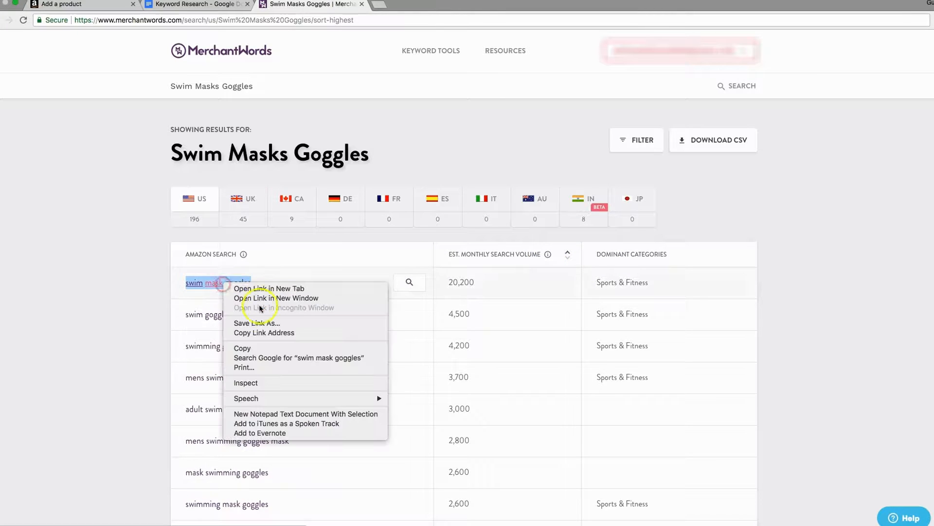
{"action": "left_click", "coordinate": [265, 349]}
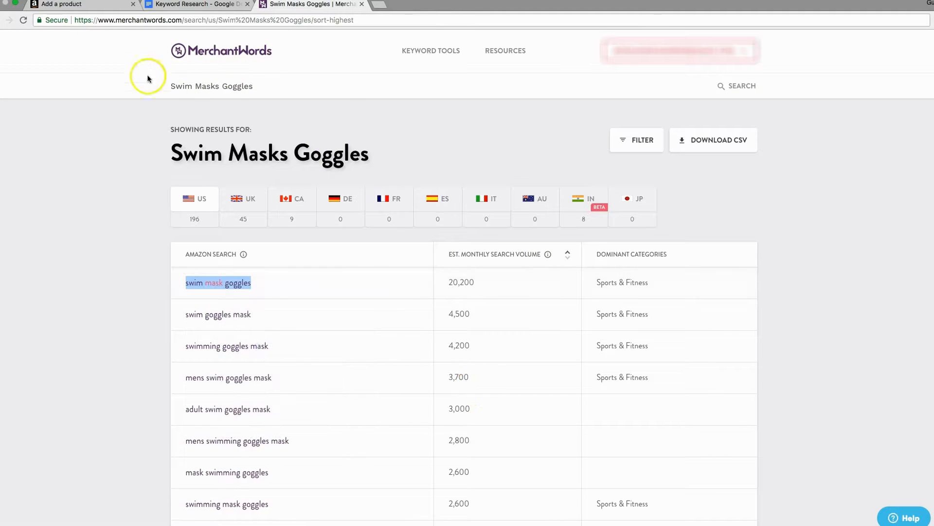
{"action": "left_click", "coordinate": [103, 6]}
{"action": "left_click", "coordinate": [376, 249]}
{"action": "right_click", "coordinate": [376, 248]}
{"action": "left_click", "coordinate": [410, 312]}
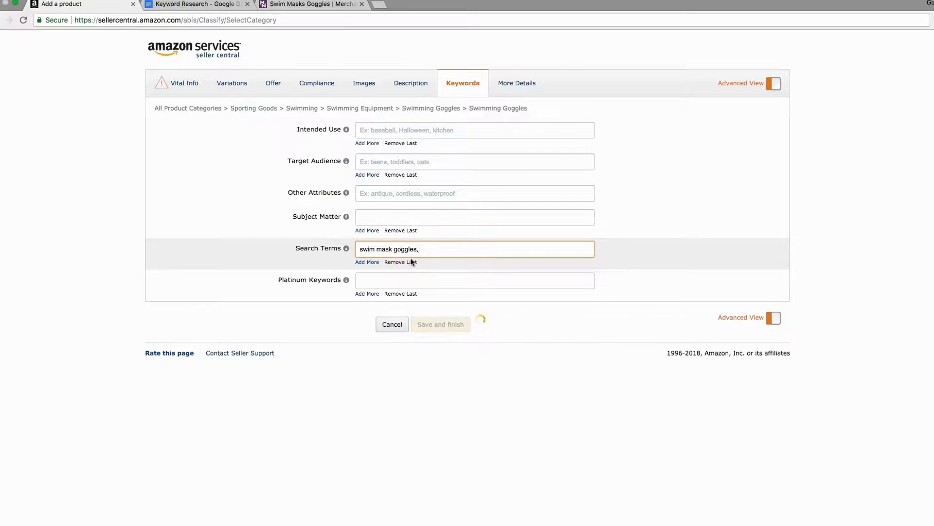
Examine the MerchantWords results and the wording of the document's title for further search terms.
{"action": "left_click", "coordinate": [311, 4]}
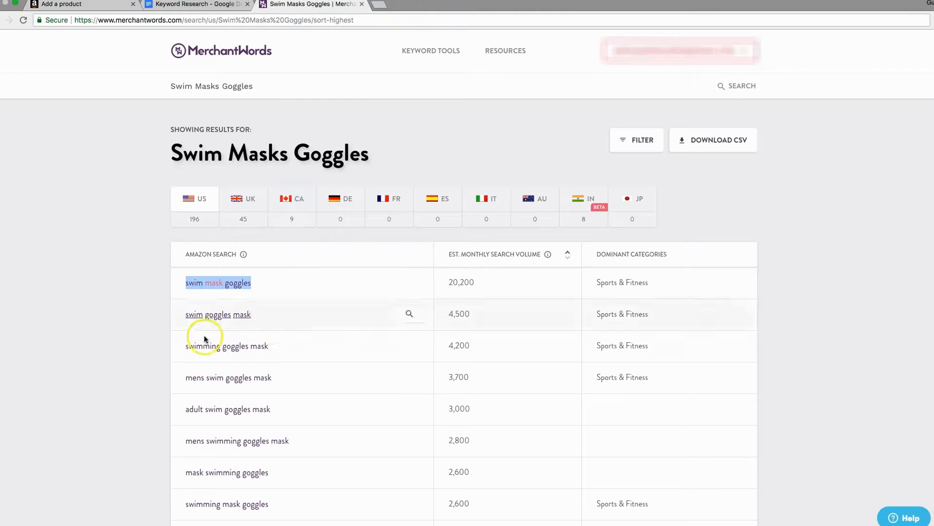
{"action": "left_click", "coordinate": [254, 319]}
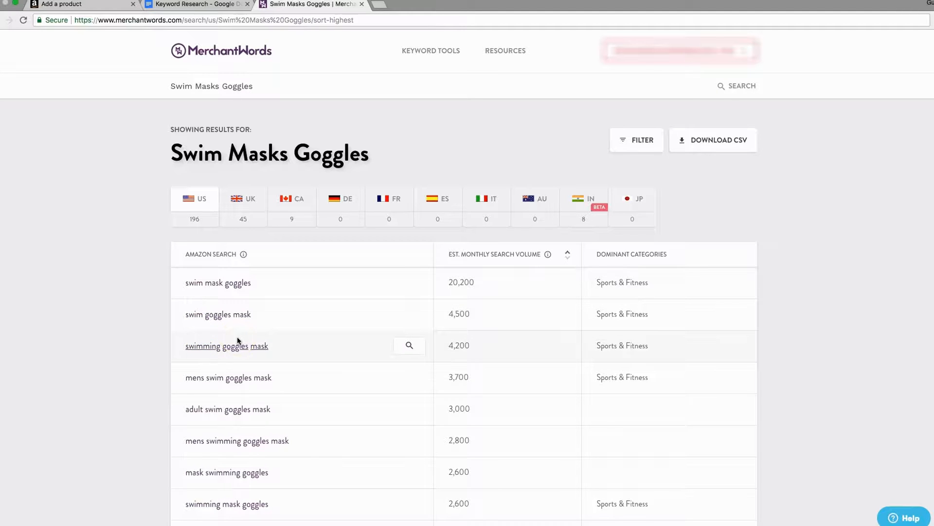
{"action": "left_click", "coordinate": [194, 3]}
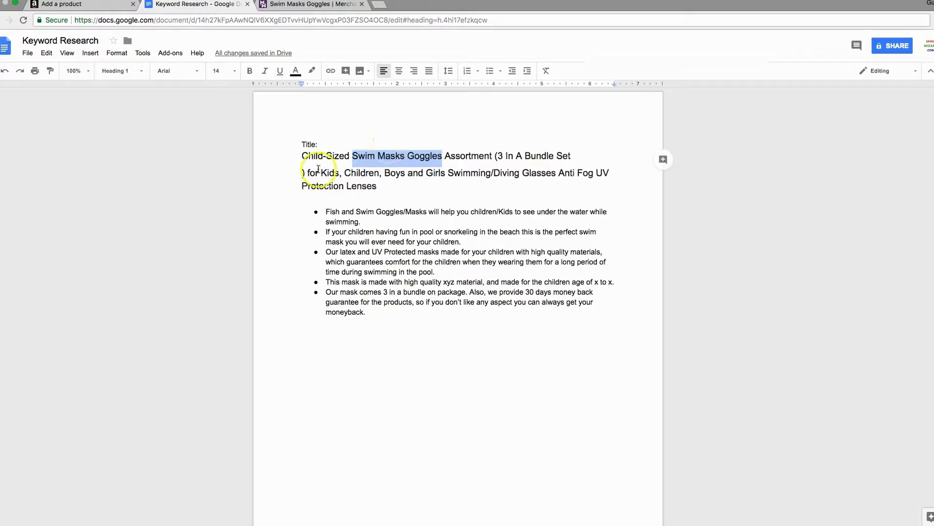
{"action": "left_click", "coordinate": [325, 157]}
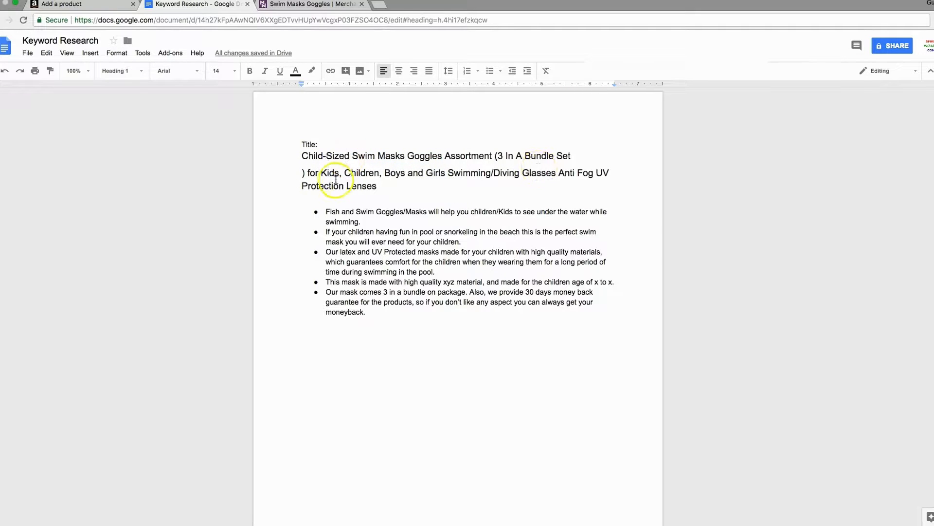
{"action": "left_click", "coordinate": [329, 173]}
{"action": "left_click", "coordinate": [406, 174]}
{"action": "left_click", "coordinate": [387, 172]}
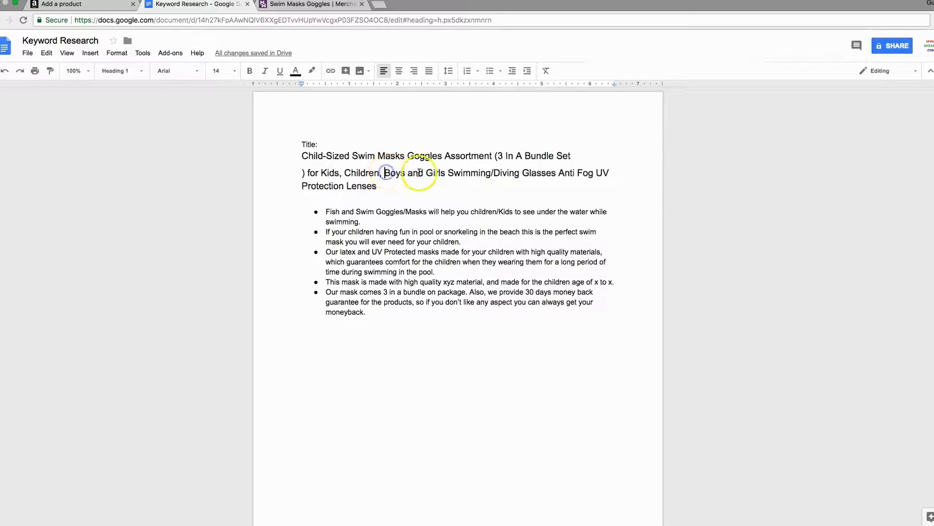
{"action": "key", "text": "BackSpace"}
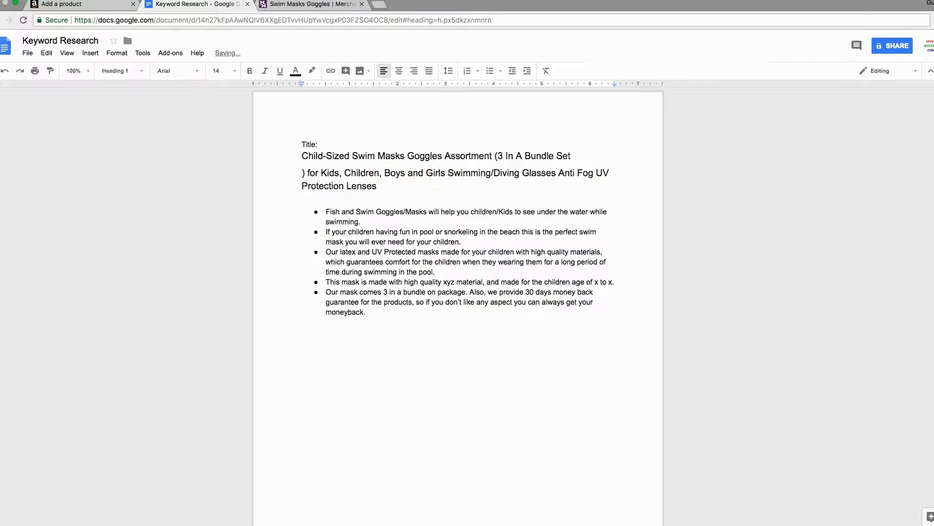
{"action": "key", "text": "ctrl+shift+Tab"}
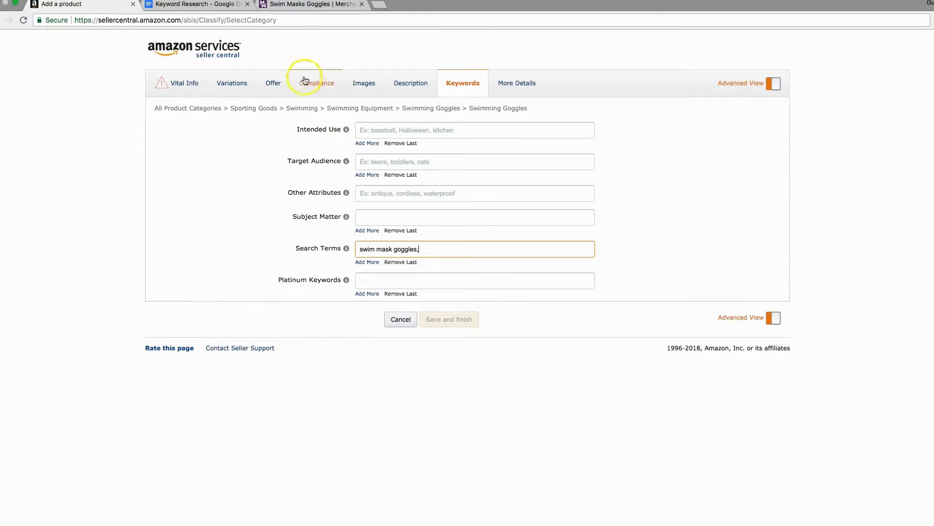
Append the keyword "youth swim goggles mask" from the MerchantWords results to the listing's Search Terms, followed by a comma.
{"action": "left_click", "coordinate": [325, 5]}
{"action": "scroll", "coordinate": [317, 302], "scroll_direction": "down", "scroll_amount": 1}
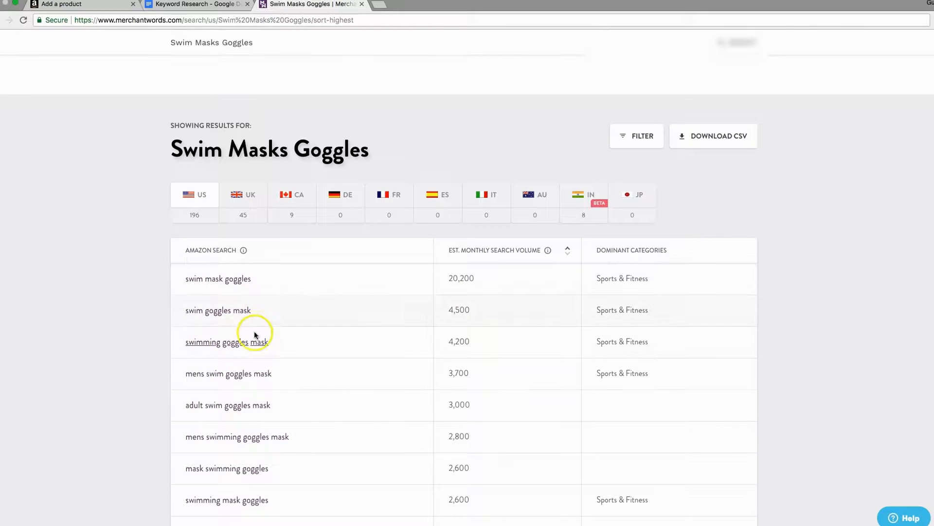
{"action": "scroll", "coordinate": [245, 439], "scroll_direction": "down", "scroll_amount": 2}
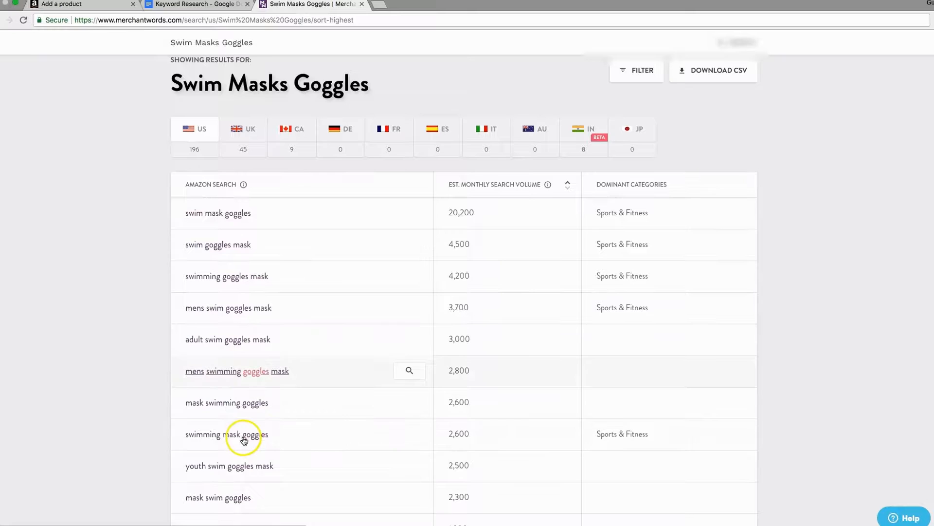
{"action": "scroll", "coordinate": [254, 433], "scroll_direction": "down", "scroll_amount": 2}
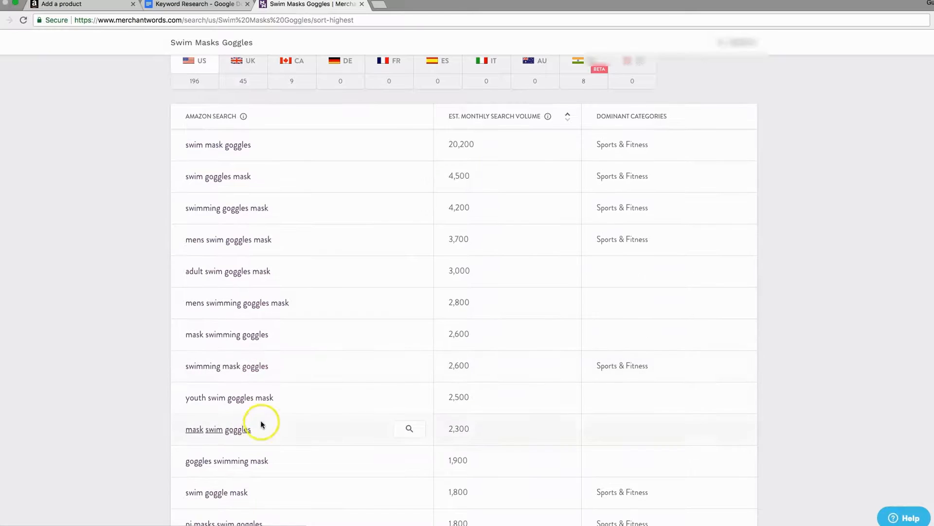
{"action": "triple_click", "coordinate": [184, 399]}
{"action": "right_click", "coordinate": [184, 399]}
{"action": "left_click", "coordinate": [210, 439]}
{"action": "left_click", "coordinate": [61, 4]}
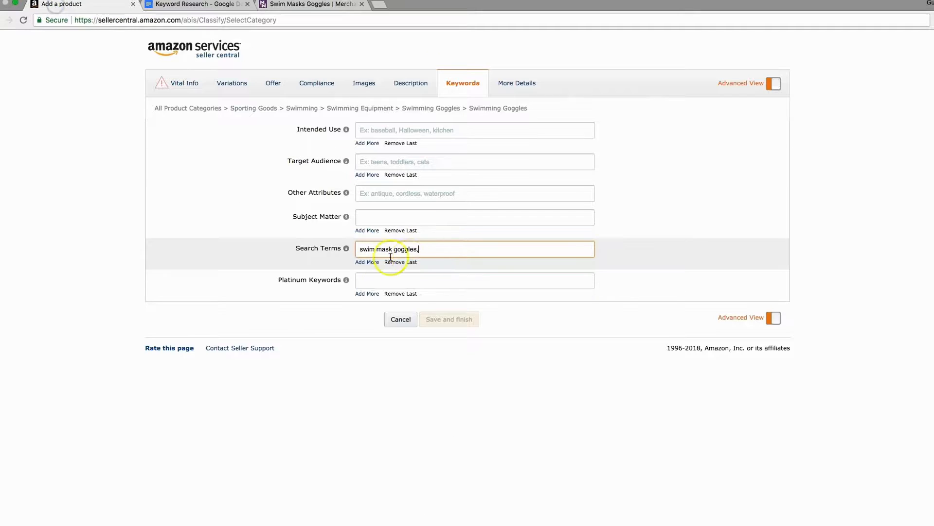
{"action": "key", "text": "super+v"}
{"action": "type", "text": ","}
Copy "Kids, Children, Boys and Girls Swimming/Diving" from the document's title into the address bar of a new browser tab.
{"action": "left_click", "coordinate": [184, 4]}
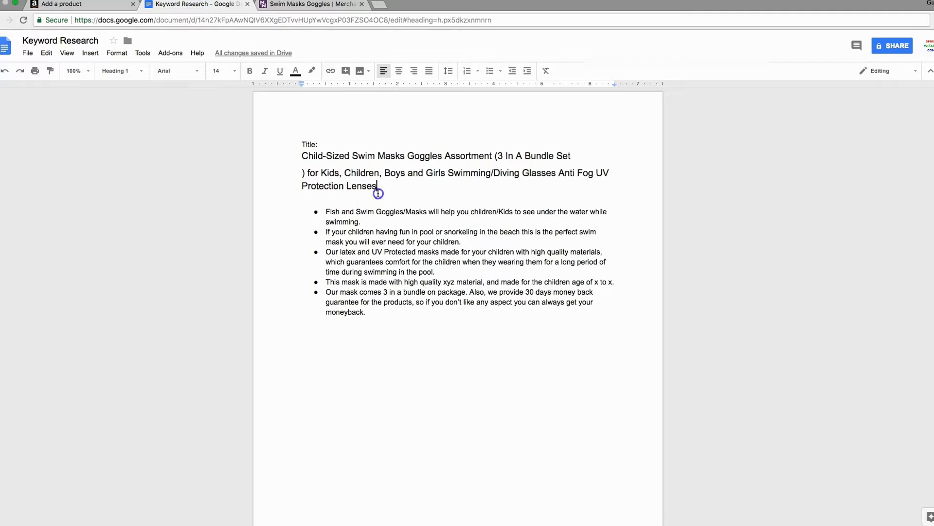
{"action": "left_click_drag", "start_coordinate": [318, 171], "coordinate": [497, 172]}
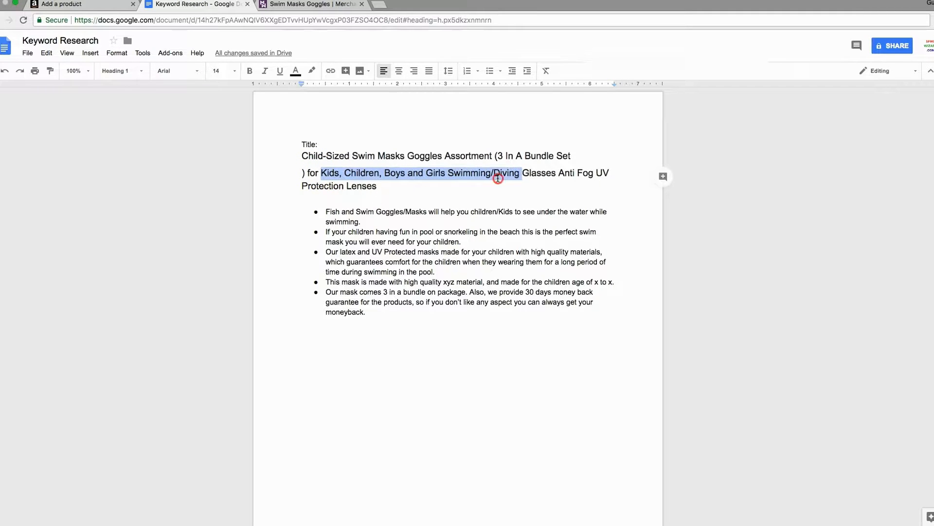
{"action": "right_click", "coordinate": [497, 178]}
{"action": "left_click", "coordinate": [515, 200]}
{"action": "left_click", "coordinate": [73, 4]}
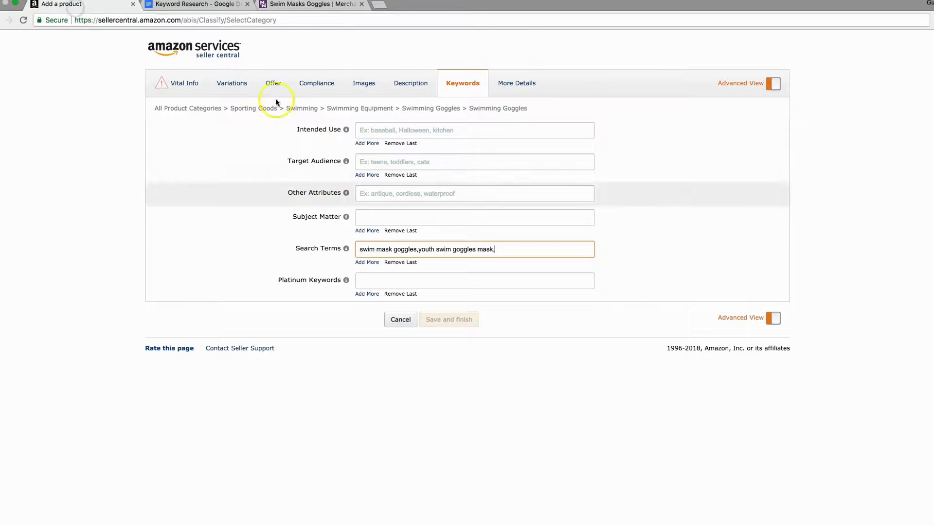
{"action": "left_click", "coordinate": [219, 5]}
{"action": "left_click", "coordinate": [584, 233]}
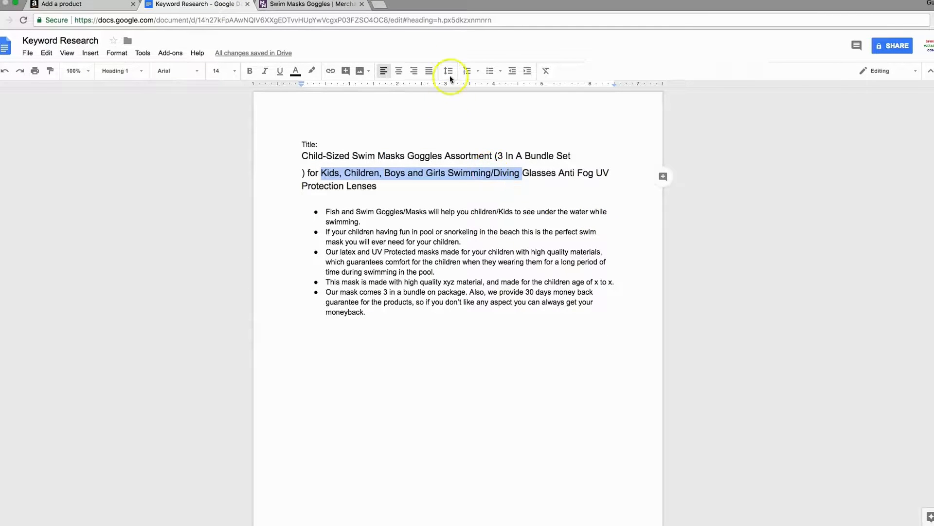
{"action": "left_click", "coordinate": [379, 4]}
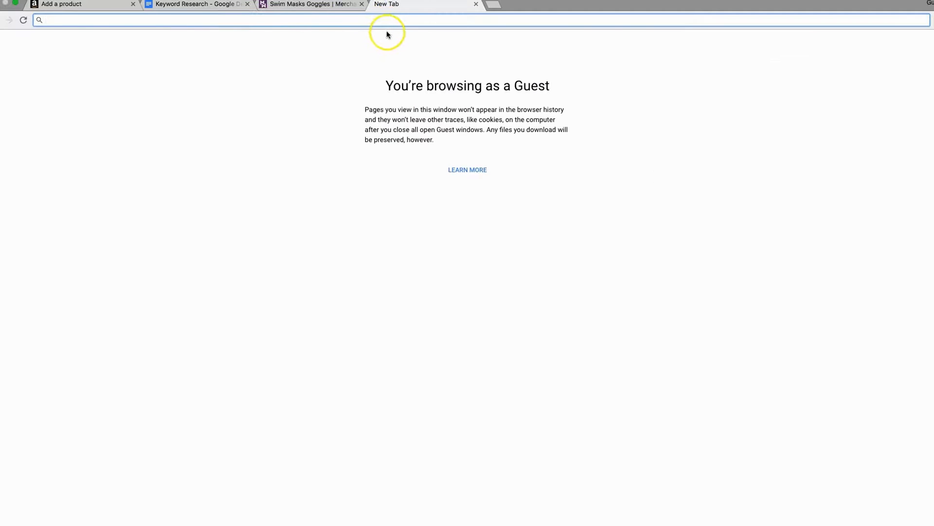
{"action": "key", "text": "super+v"}
Reformat the start of the pasted phrase in the address bar as "kids,children,boys", in lowercase and without spaces.
{"action": "left_click", "coordinate": [51, 19]}
{"action": "key", "text": "BackSpace"}
{"action": "type", "text": "k"}
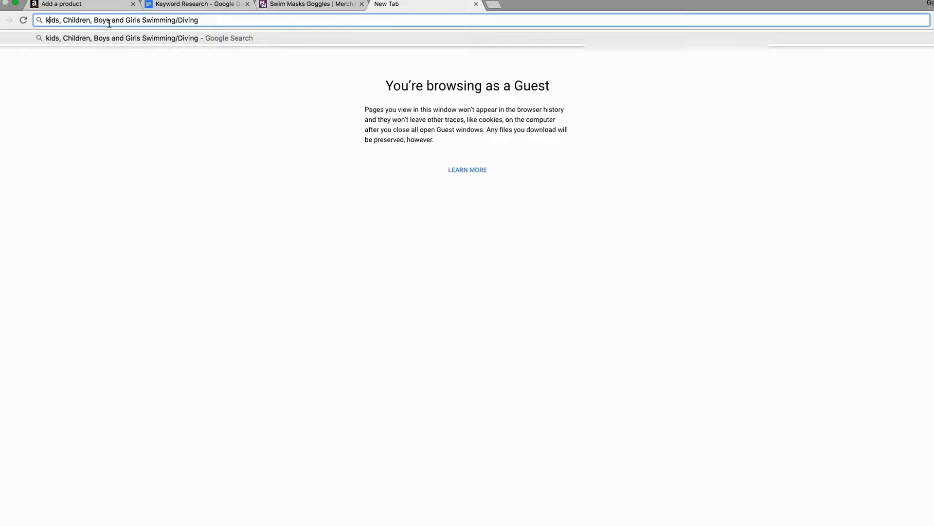
{"action": "key", "text": "BackSpace"}
{"action": "key", "text": "BackSpace"}
{"action": "type", "text": "c"}
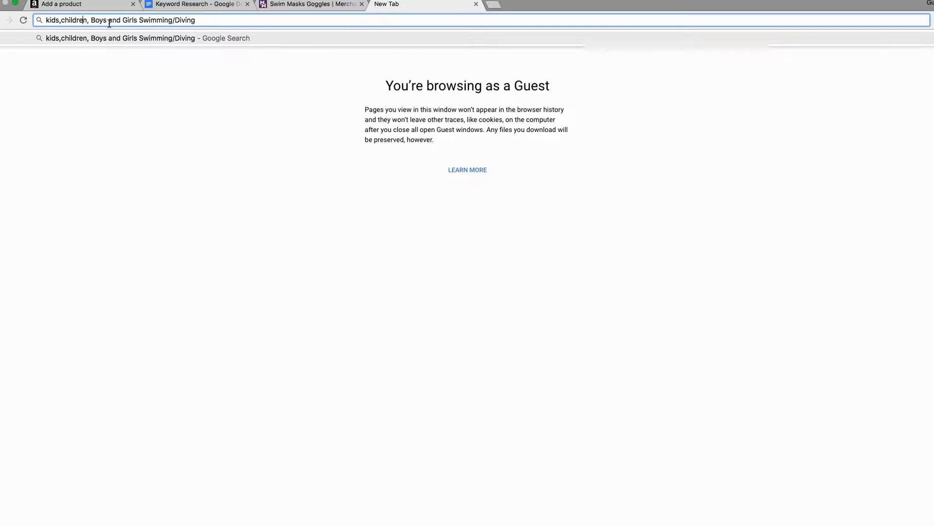
{"action": "key", "text": "BackSpace"}
{"action": "key", "text": "Delete"}
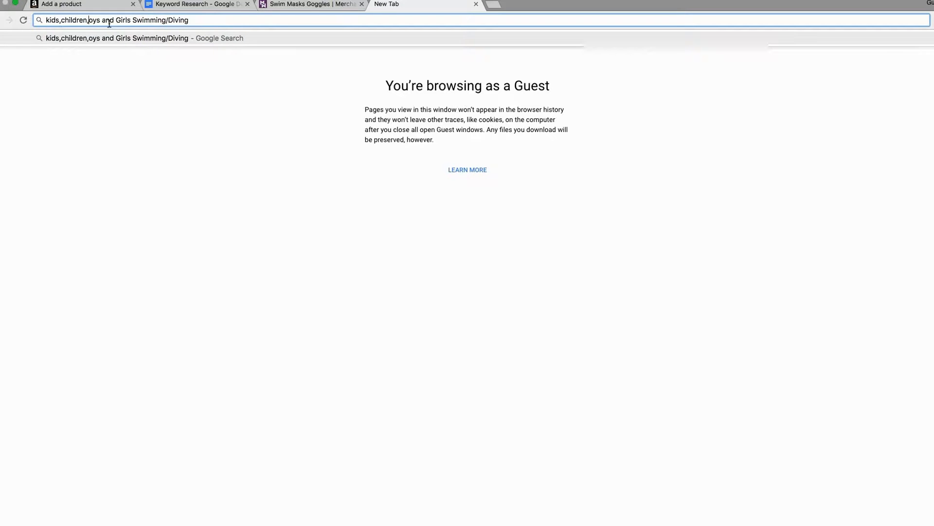
{"action": "type", "text": "b"}
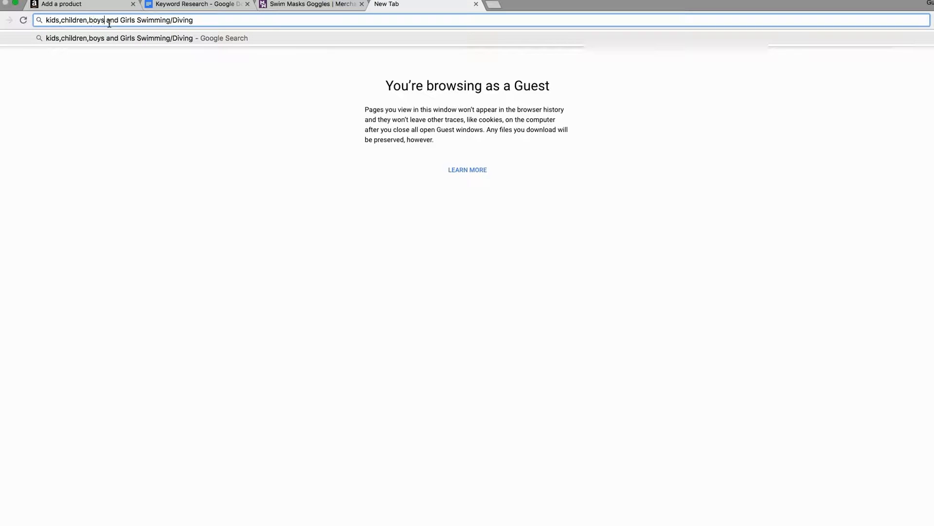
Replace "and Girls Swimming" in the address bar text with ",girls,swimming", in lowercase and separated only by commas.
{"action": "key", "text": "BackSpace"}
{"action": "key", "text": "BackSpace"}
{"action": "key", "text": "BackSpace"}
{"action": "key", "text": "BackSpace"}
{"action": "key", "text": "BackSpace"}
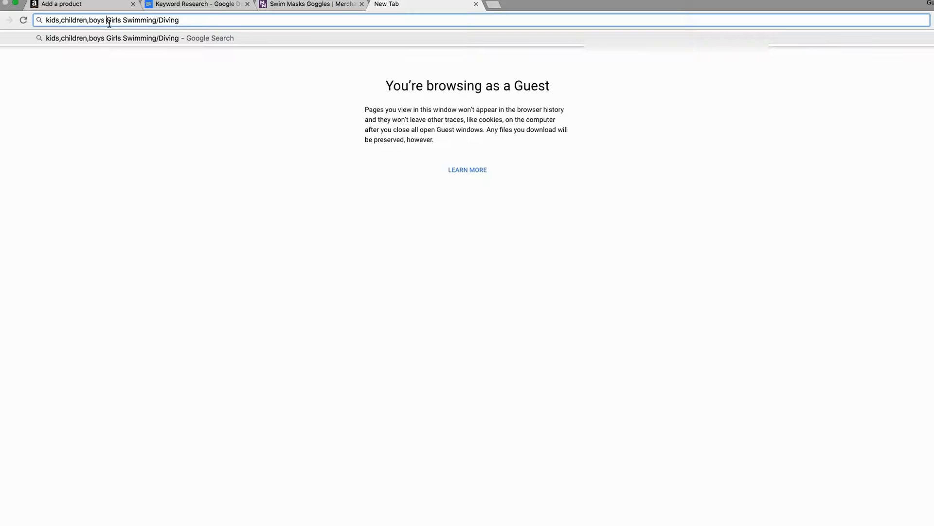
{"action": "type", "text": ","}
{"action": "key", "text": "Delete"}
{"action": "type", "text": "g"}
{"action": "key", "text": "BackSpace"}
{"action": "key", "text": "BackSpace"}
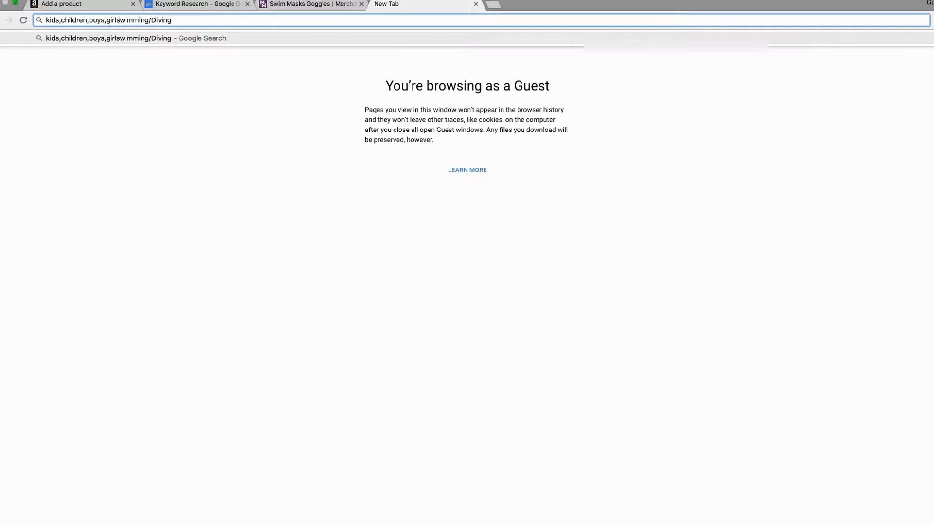
{"action": "type", "text": "s,s"}
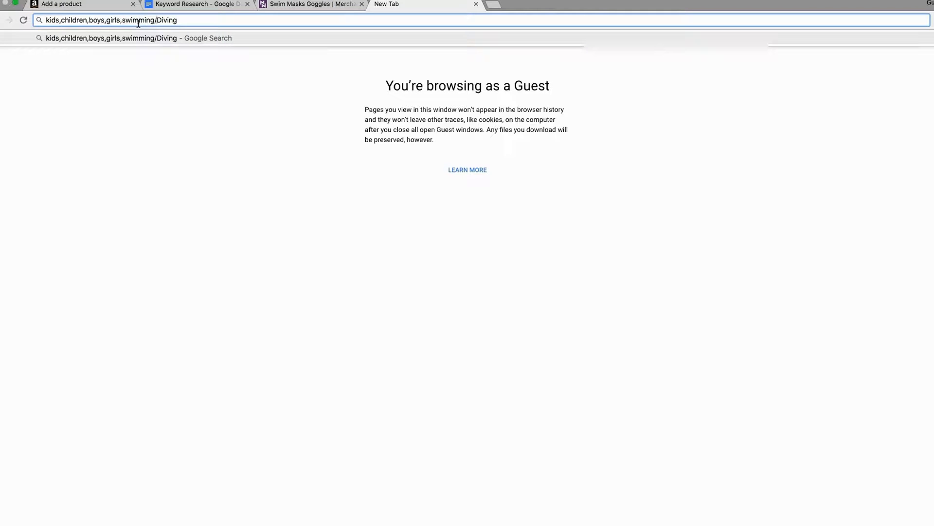
Replace "/Diving" at the end of the address bar text with ",diving".
{"action": "key", "text": "BackSpace"}
{"action": "key", "text": "BackSpace"}
{"action": "type", "text": ", "}
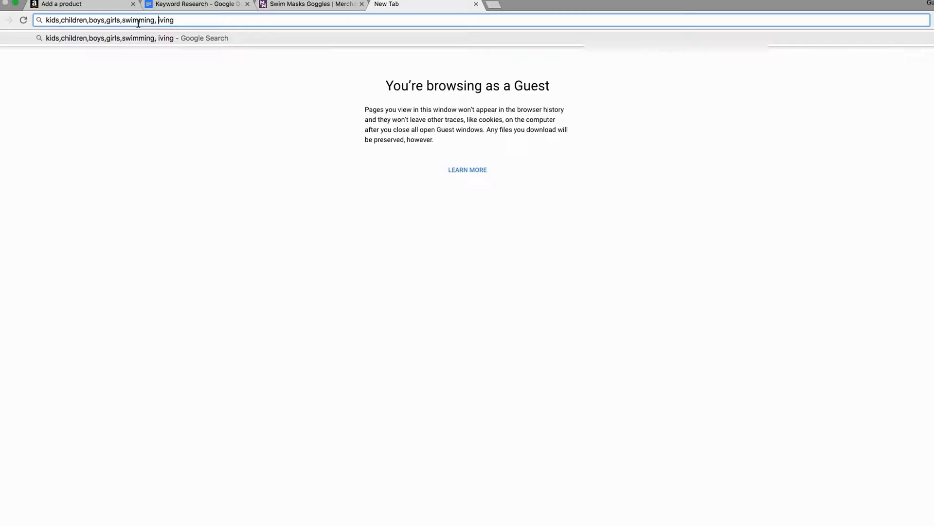
{"action": "type", "text": "d"}
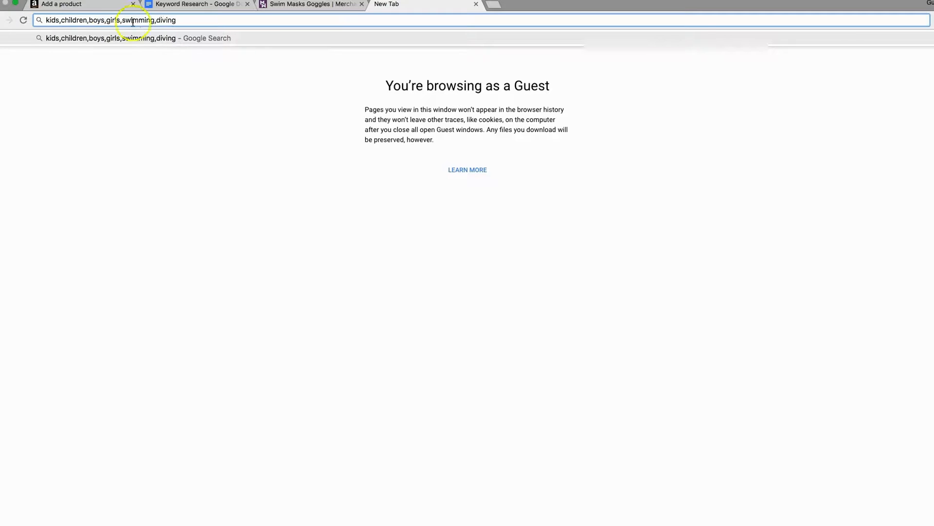
Copy "kids,children,boys,girls,swimming,diving" from the address bar to the end of the listing's Search Terms, followed by a comma.
{"action": "triple_click", "coordinate": [121, 19]}
{"action": "right_click", "coordinate": [121, 19]}
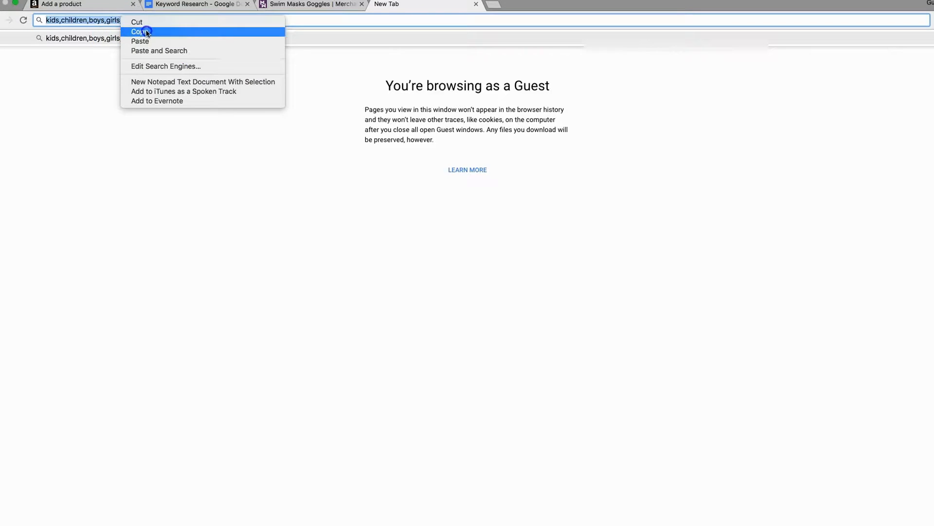
{"action": "left_click", "coordinate": [146, 32]}
{"action": "left_click", "coordinate": [100, 4]}
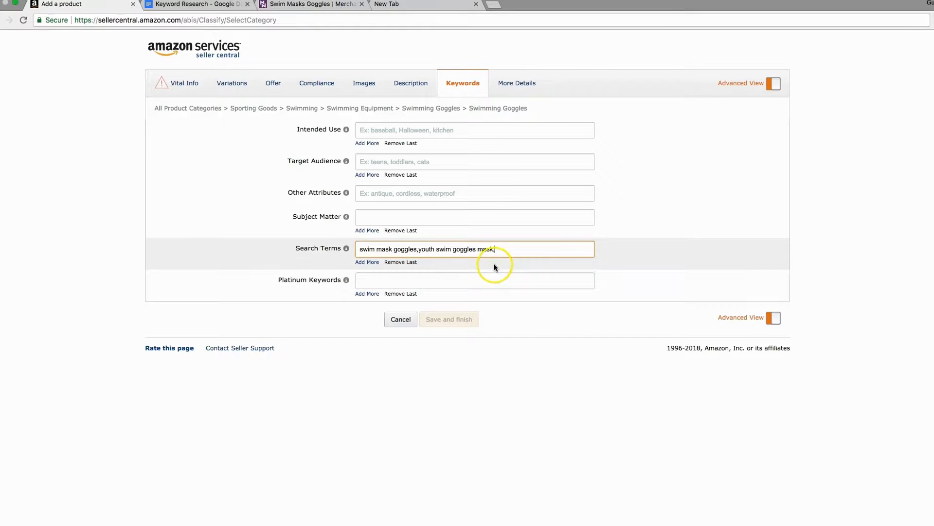
{"action": "key", "text": "super+v"}
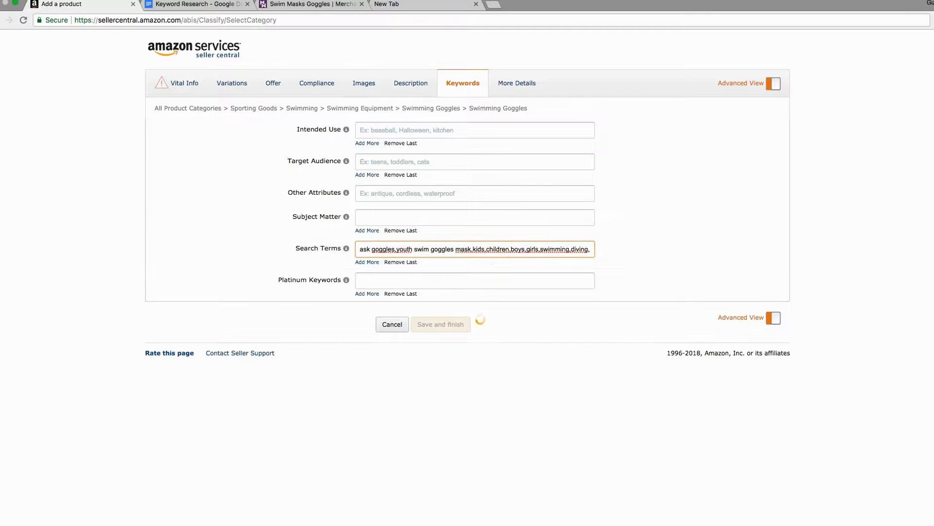
Append the keyword "mask swim goggles" from the MerchantWords results to the listing's Search Terms, followed by a comma.
{"action": "left_click", "coordinate": [311, 4]}
{"action": "scroll", "coordinate": [274, 302], "scroll_direction": "down", "scroll_amount": 1}
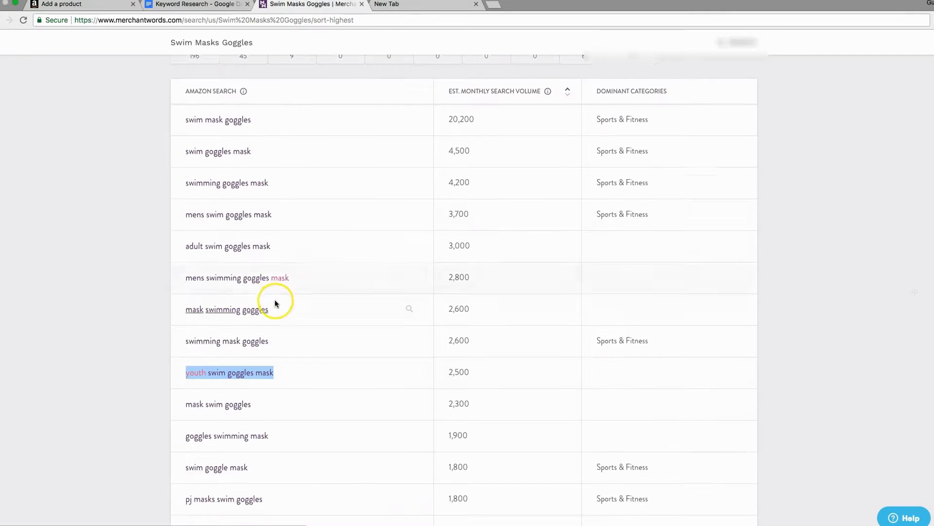
{"action": "scroll", "coordinate": [275, 302], "scroll_direction": "down", "scroll_amount": 3}
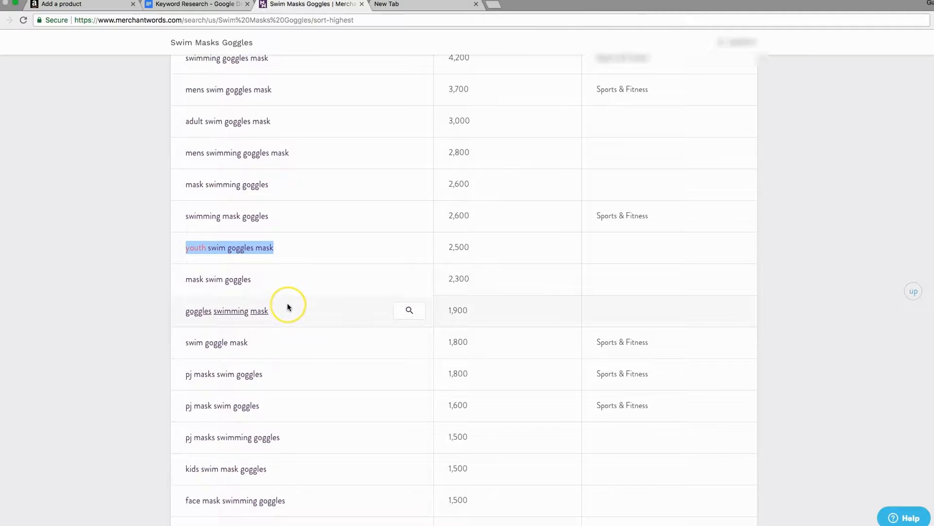
{"action": "scroll", "coordinate": [288, 305], "scroll_direction": "up", "scroll_amount": 6}
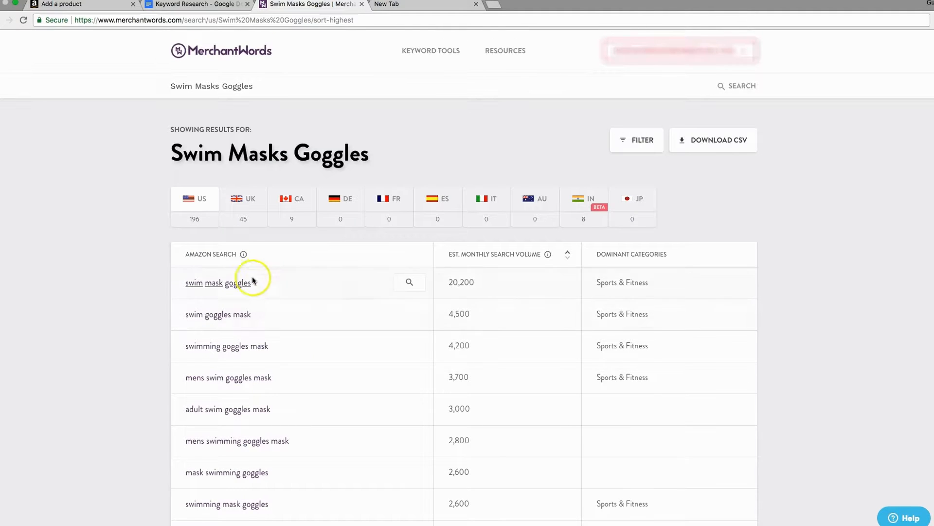
{"action": "scroll", "coordinate": [256, 301], "scroll_direction": "down", "scroll_amount": 5}
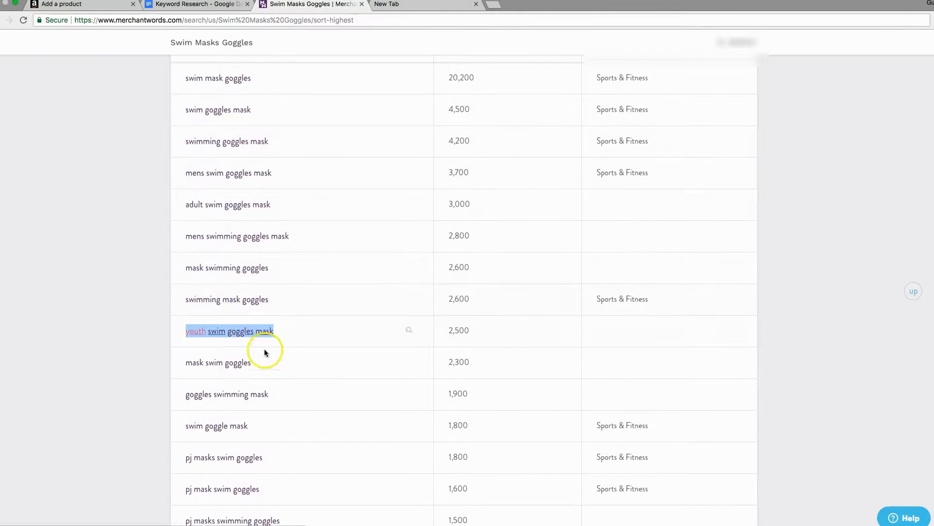
{"action": "left_click_drag", "start_coordinate": [251, 363], "coordinate": [191, 364]}
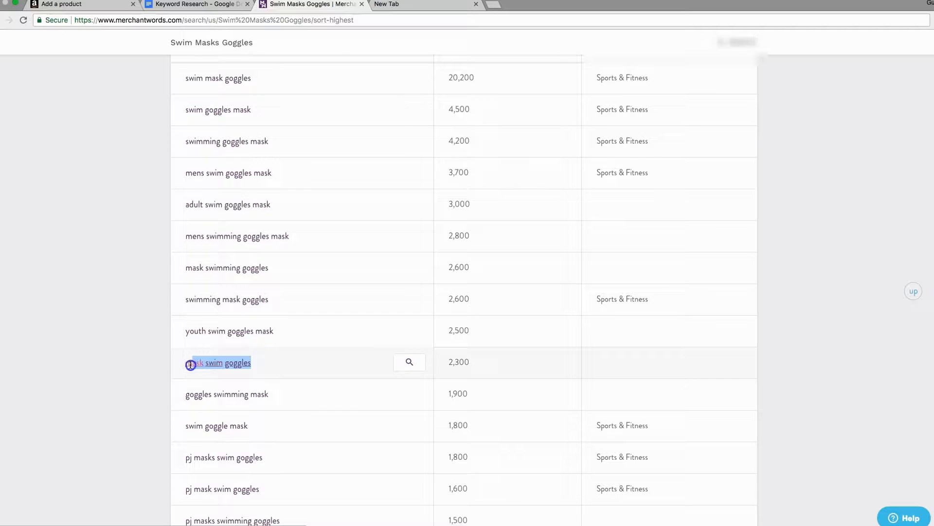
{"action": "right_click", "coordinate": [187, 365]}
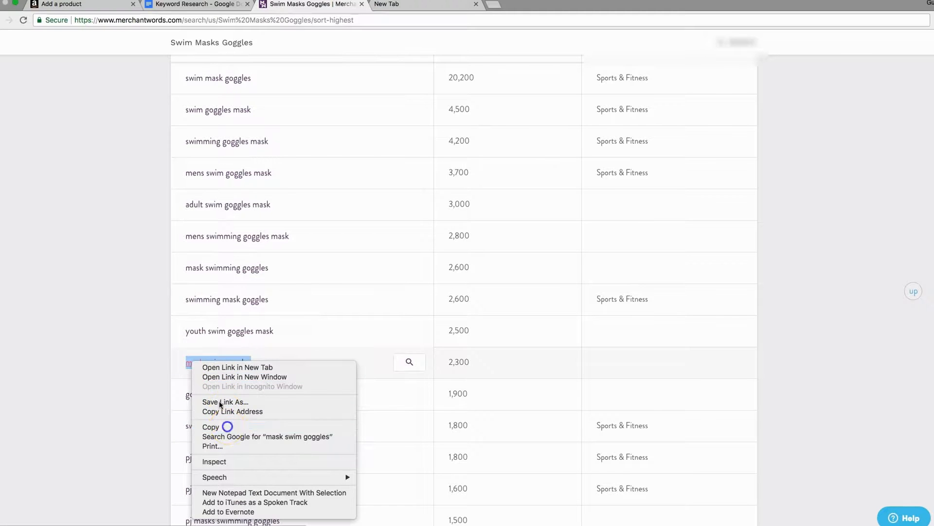
{"action": "left_click", "coordinate": [195, 426]}
{"action": "left_click", "coordinate": [62, 7]}
{"action": "left_click", "coordinate": [587, 249]}
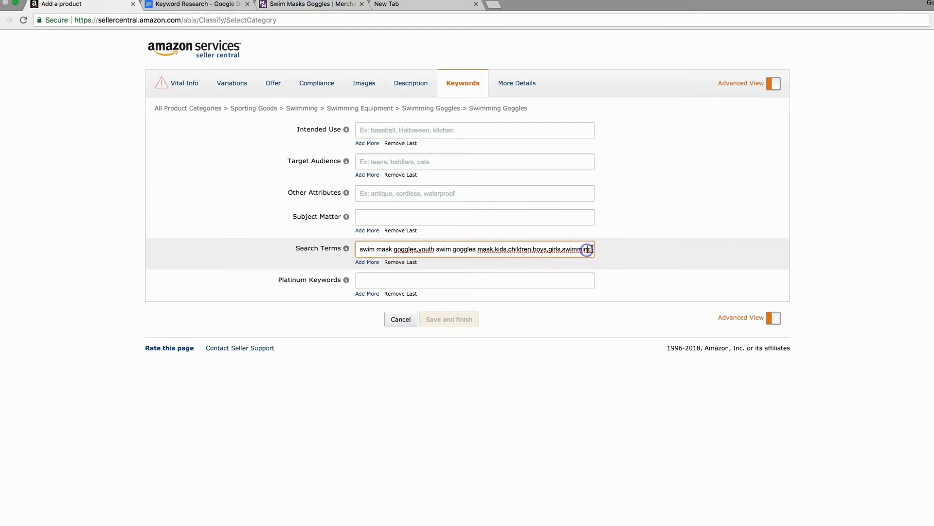
{"action": "type", "text": ",diving,"}
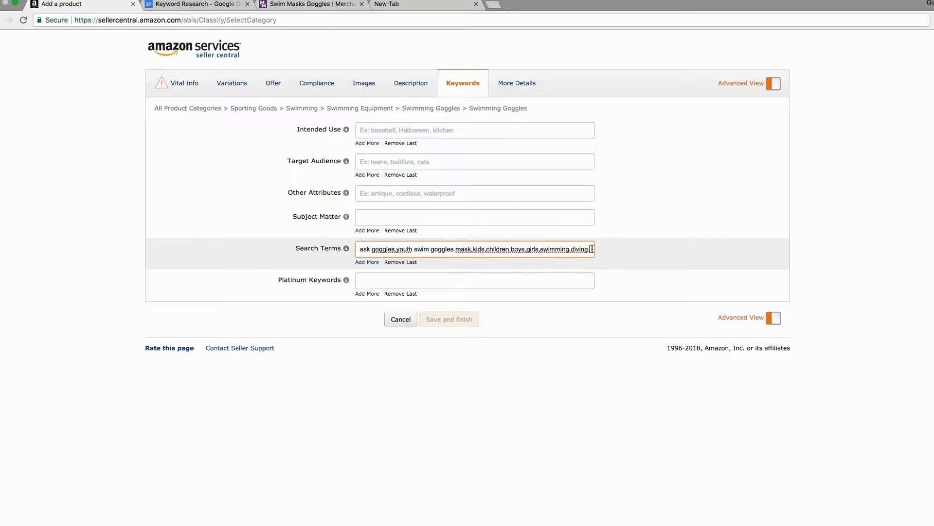
{"action": "key", "text": "super+v"}
{"action": "type", "text": ","}
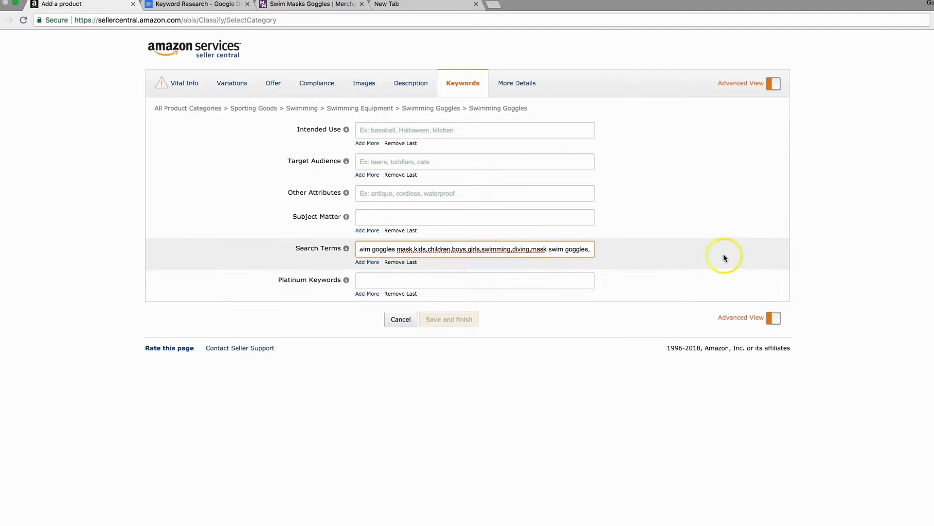
Add and remove a second Search Terms field, and view the suggested values for Subject Matter.
{"action": "left_click", "coordinate": [367, 262]}
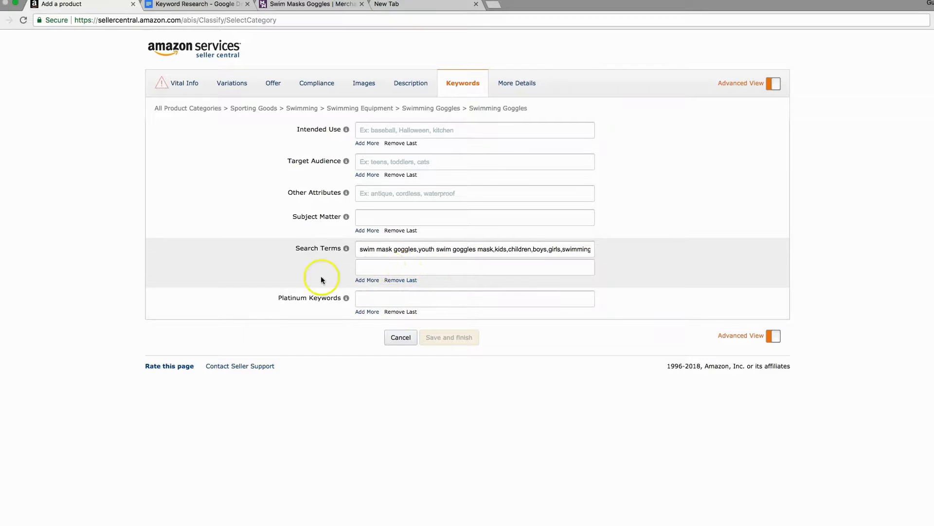
{"action": "left_click", "coordinate": [411, 281]}
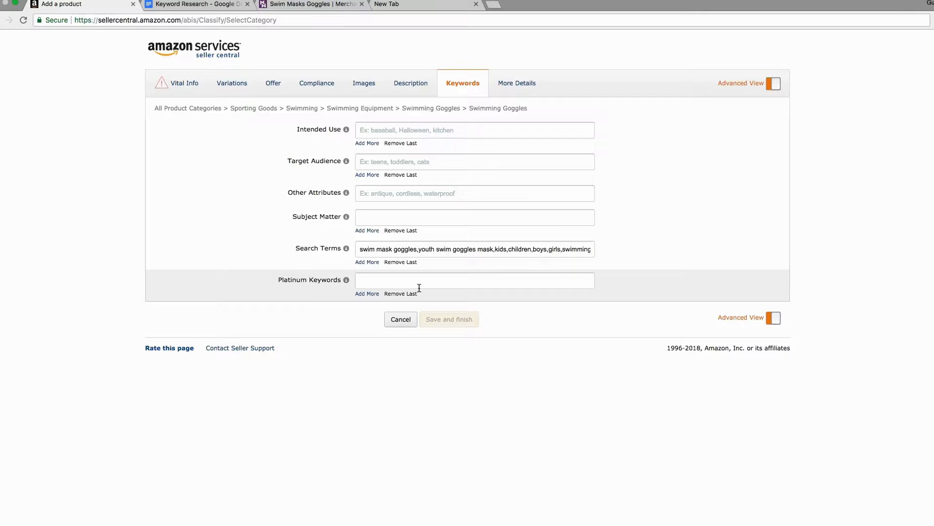
{"action": "left_click", "coordinate": [428, 249]}
{"action": "left_click", "coordinate": [451, 214]}
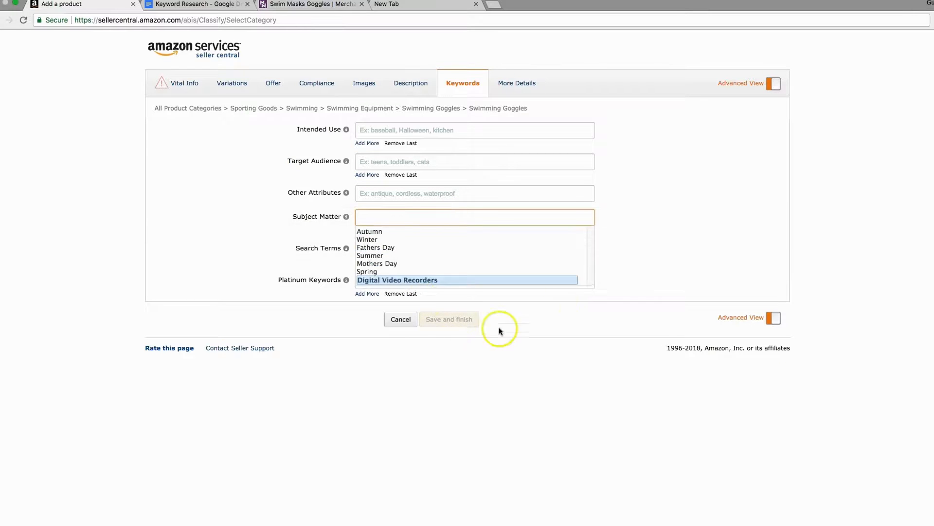
{"action": "left_click", "coordinate": [652, 262]}
Examine the listing's additional detail fields, from the weights and sizes through to the item and package dimensions.
{"action": "left_click", "coordinate": [511, 91]}
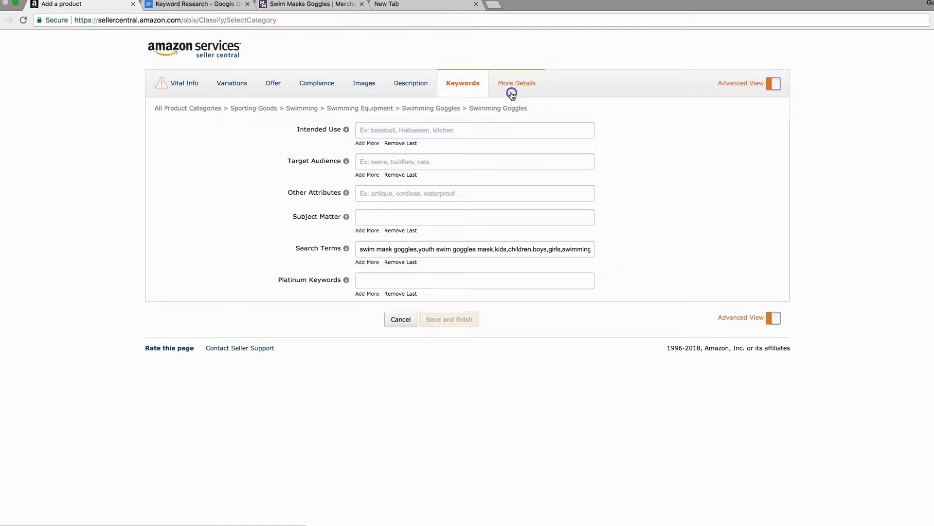
{"action": "scroll", "coordinate": [382, 321], "scroll_direction": "down", "scroll_amount": 6}
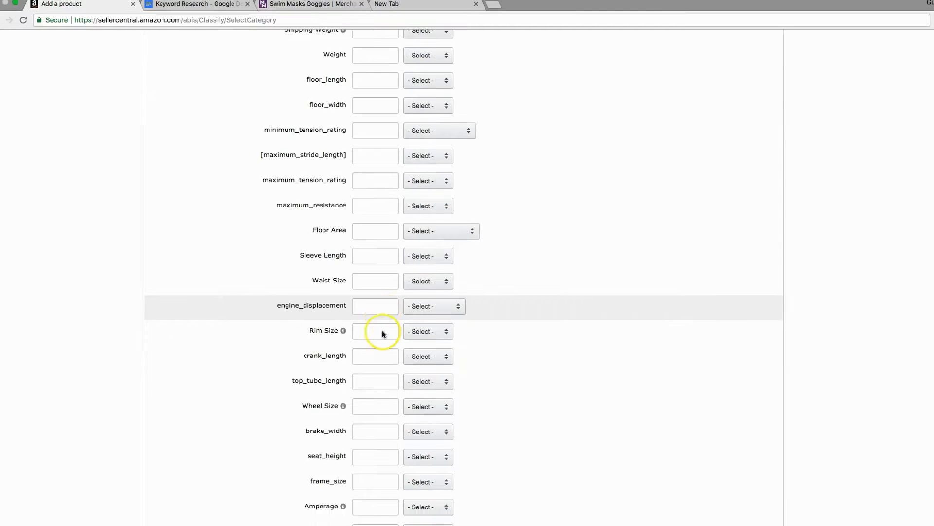
{"action": "scroll", "coordinate": [381, 330], "scroll_direction": "down", "scroll_amount": 10}
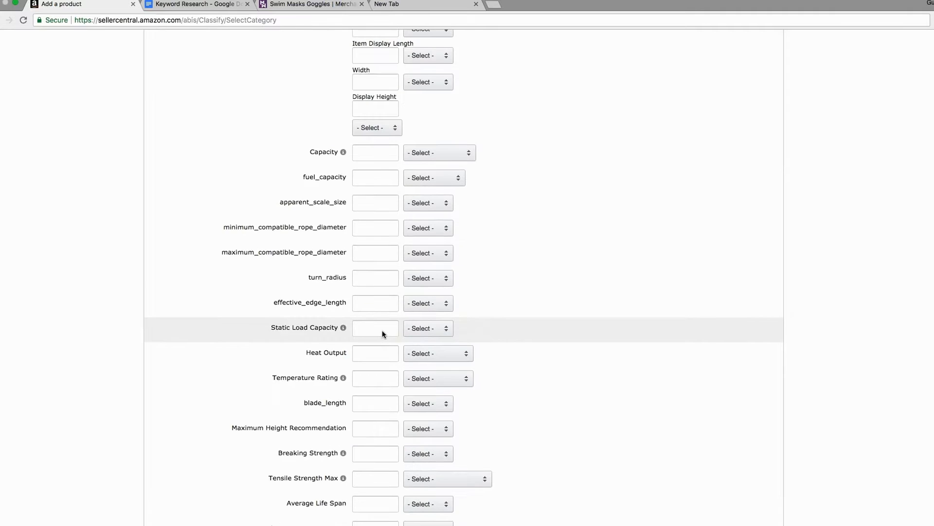
{"action": "scroll", "coordinate": [382, 330], "scroll_direction": "up", "scroll_amount": 3}
{"action": "scroll", "coordinate": [385, 334], "scroll_direction": "up", "scroll_amount": 1}
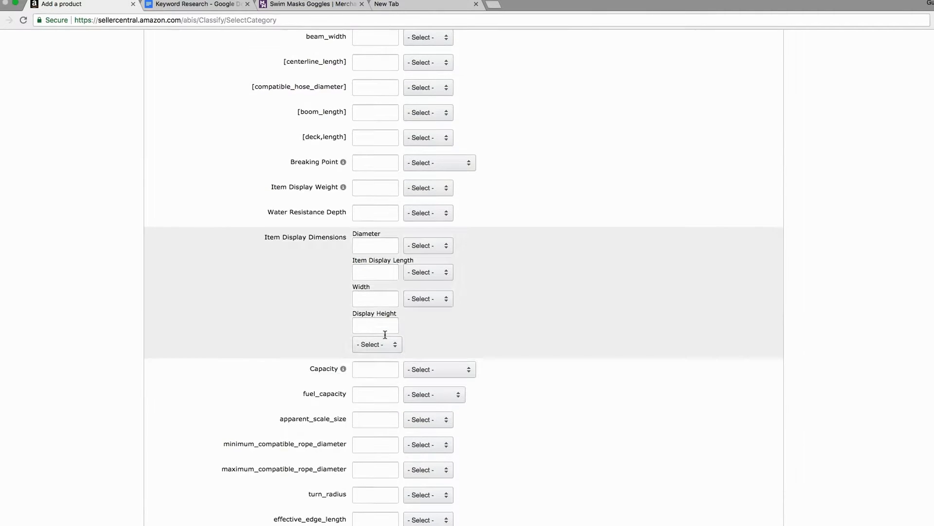
{"action": "scroll", "coordinate": [384, 335], "scroll_direction": "down", "scroll_amount": 11}
{"action": "scroll", "coordinate": [385, 334], "scroll_direction": "down", "scroll_amount": 20}
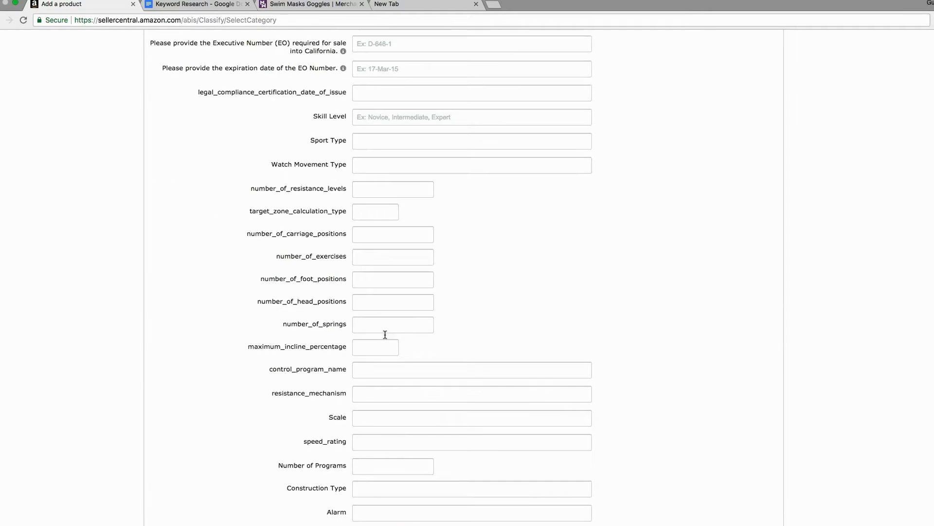
{"action": "scroll", "coordinate": [385, 334], "scroll_direction": "down", "scroll_amount": 20}
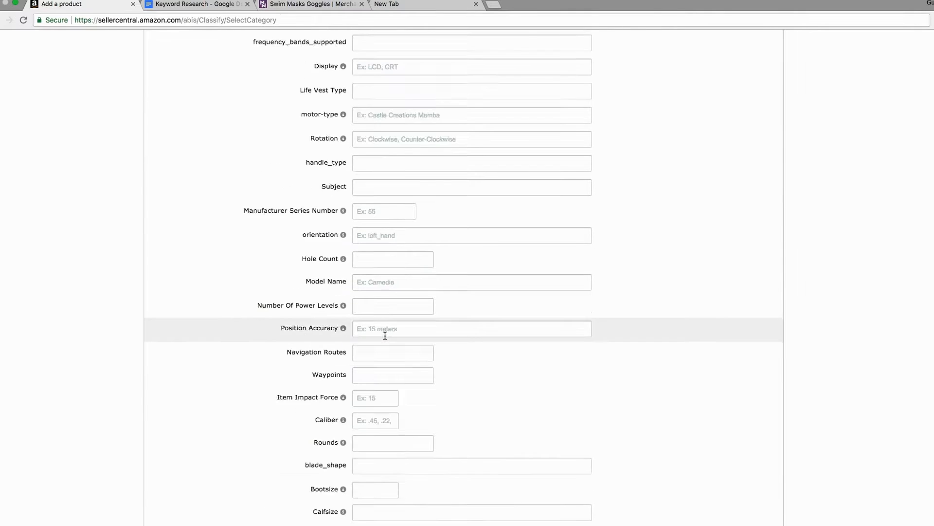
{"action": "scroll", "coordinate": [385, 336], "scroll_direction": "down", "scroll_amount": 10}
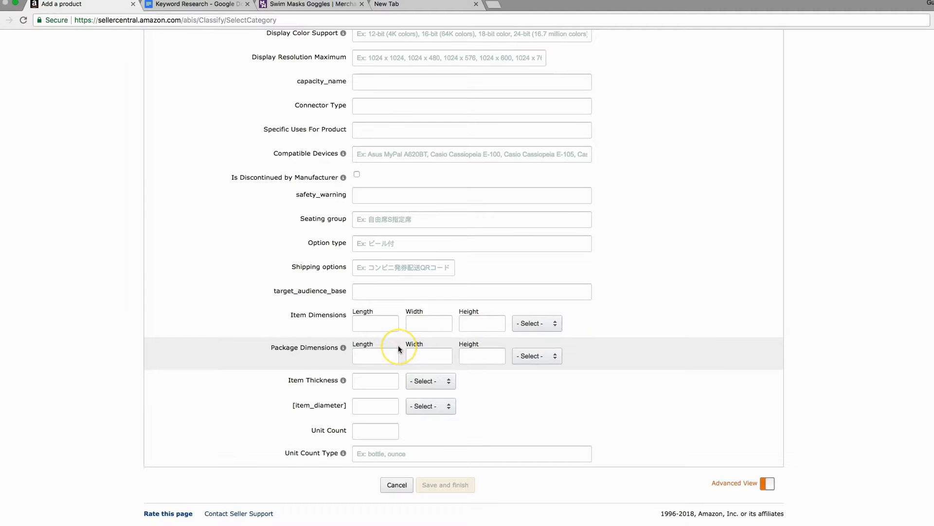
Set the unit of the Package Dimensions to IN.
{"action": "left_click", "coordinate": [384, 354]}
{"action": "left_click", "coordinate": [548, 360]}
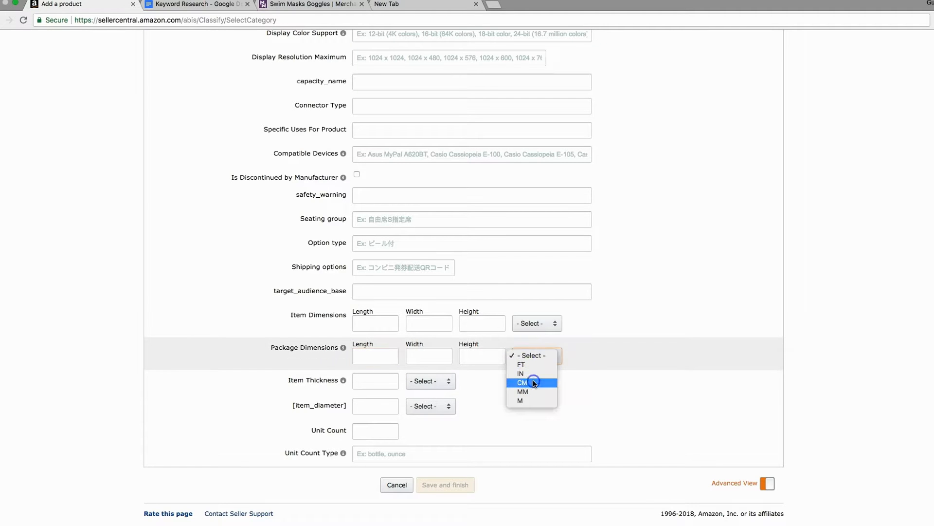
{"action": "left_click", "coordinate": [534, 382]}
{"action": "left_click", "coordinate": [531, 359]}
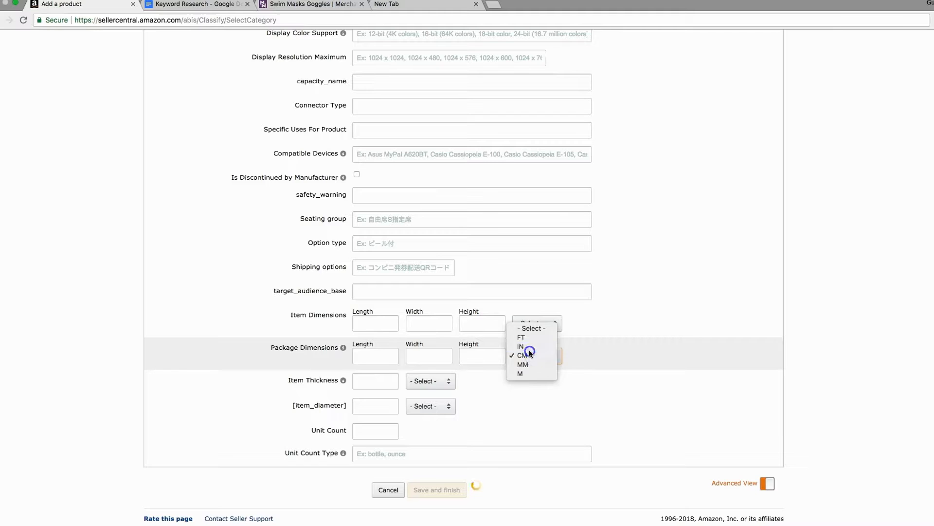
{"action": "left_click", "coordinate": [529, 349]}
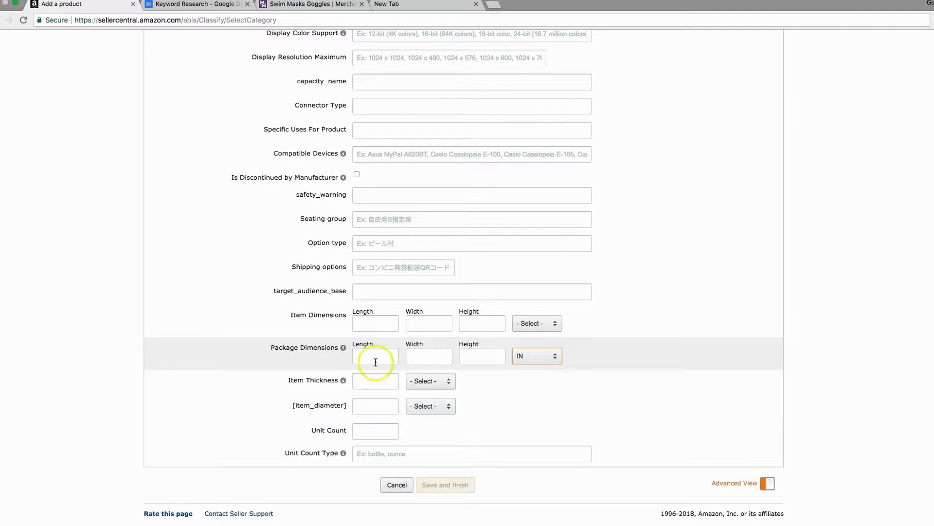
{"action": "scroll", "coordinate": [393, 461], "scroll_direction": "up", "scroll_amount": 7}
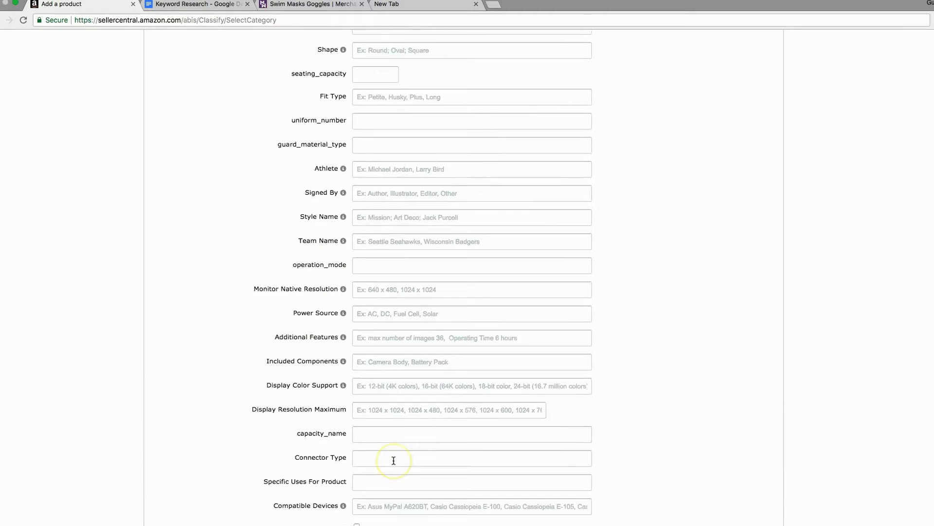
Set the unit of the listing's Weight to OZ and place the cursor in its value field.
{"action": "scroll", "coordinate": [393, 460], "scroll_direction": "down", "scroll_amount": 4}
{"action": "scroll", "coordinate": [394, 461], "scroll_direction": "up", "scroll_amount": 20}
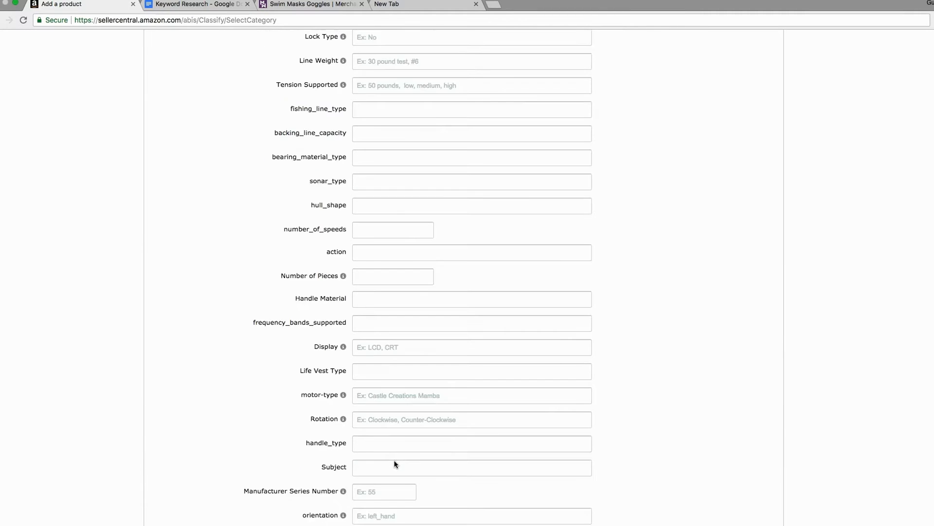
{"action": "scroll", "coordinate": [395, 460], "scroll_direction": "up", "scroll_amount": 20}
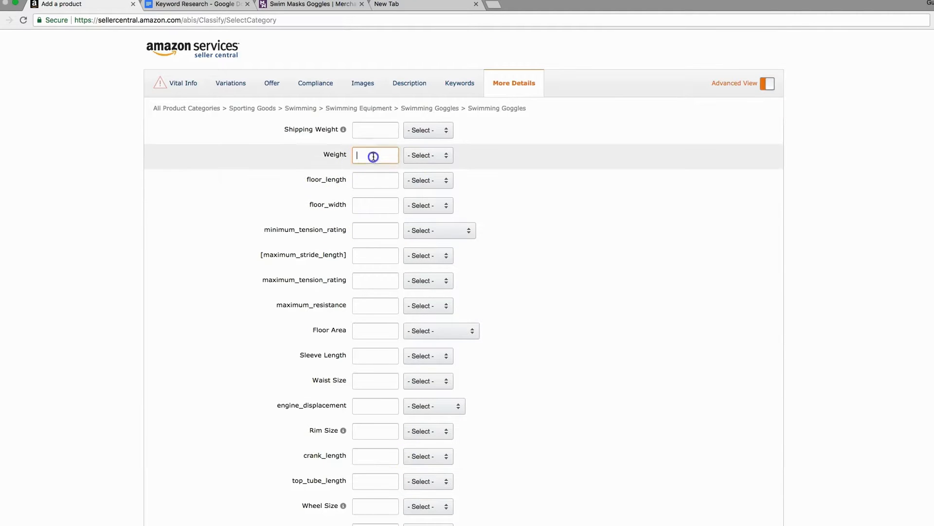
{"action": "left_click", "coordinate": [427, 155]}
{"action": "left_click", "coordinate": [435, 174]}
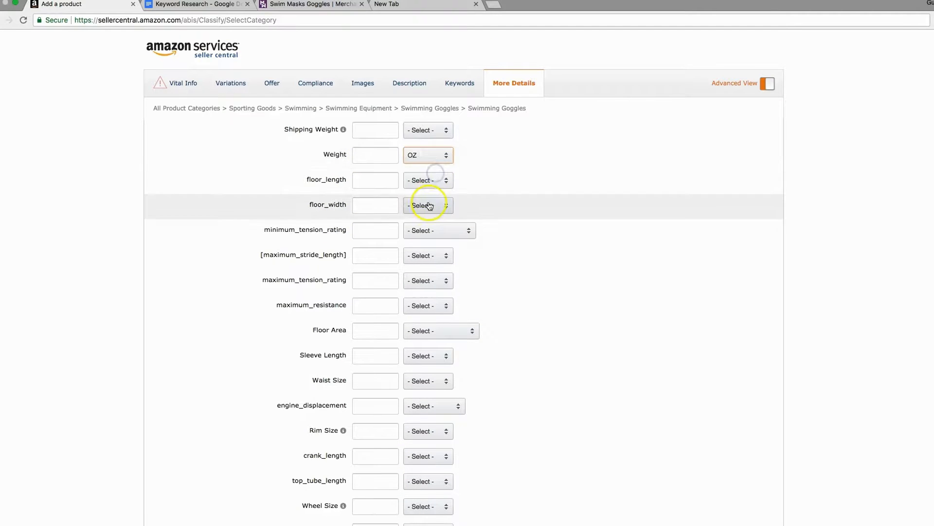
{"action": "left_click", "coordinate": [375, 156]}
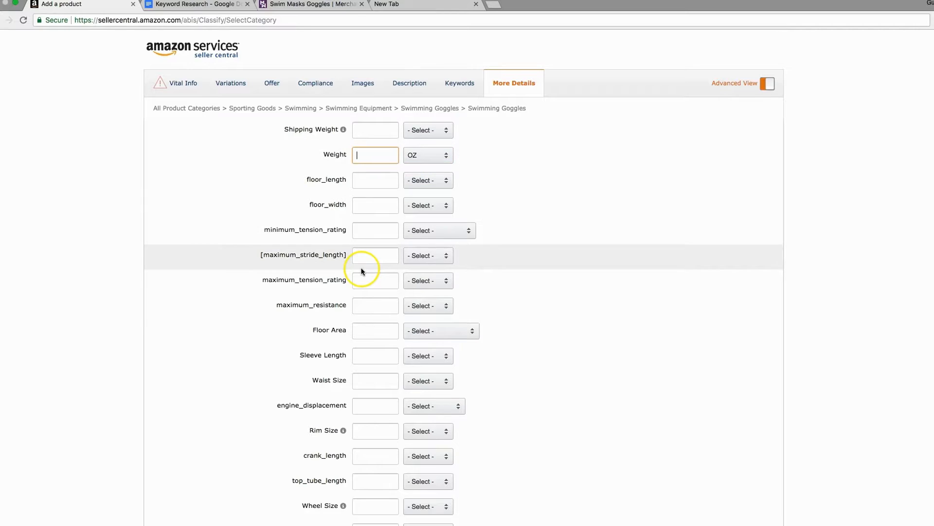
Examine the listing's additional detail fields, from the weights through the number of items and materials to the style and team names.
{"action": "scroll", "coordinate": [363, 271], "scroll_direction": "down", "scroll_amount": 20}
{"action": "scroll", "coordinate": [364, 279], "scroll_direction": "down", "scroll_amount": 20}
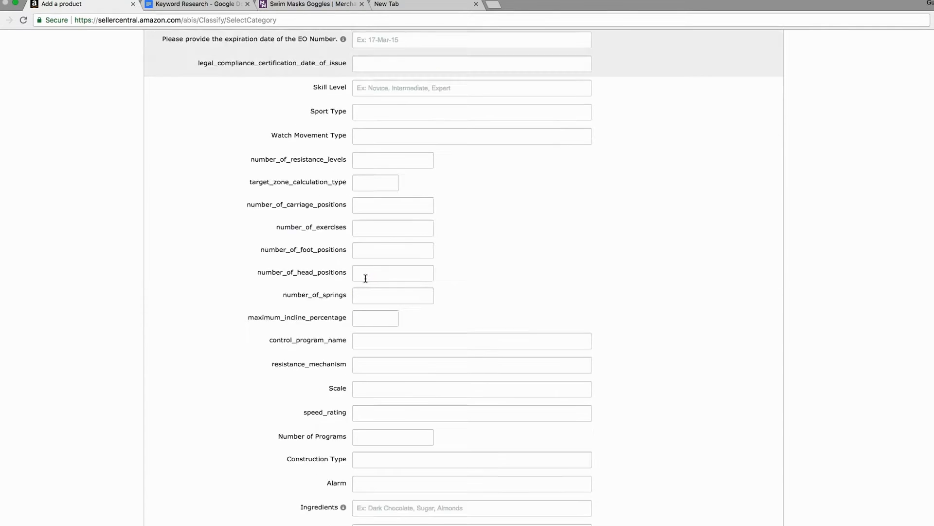
{"action": "scroll", "coordinate": [364, 284], "scroll_direction": "down", "scroll_amount": 20}
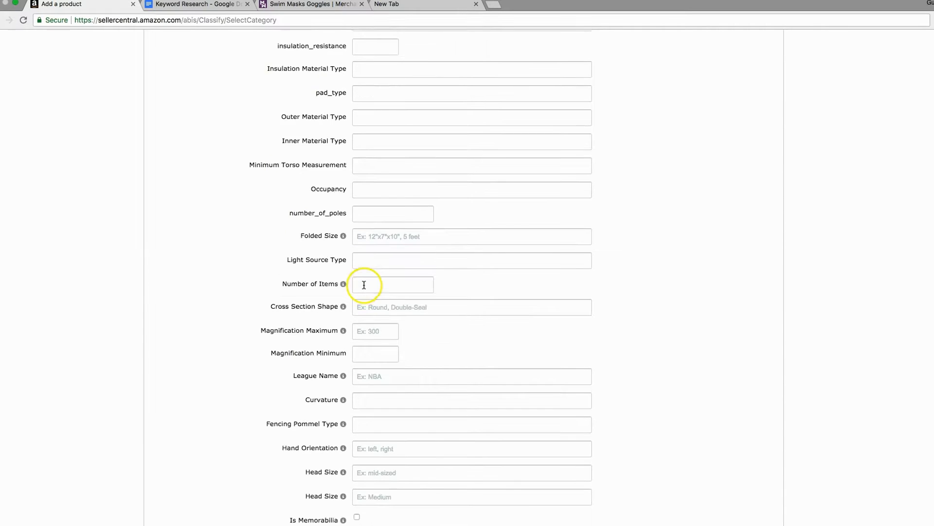
{"action": "left_click", "coordinate": [360, 354]}
{"action": "scroll", "coordinate": [497, 340], "scroll_direction": "up", "scroll_amount": 3}
{"action": "scroll", "coordinate": [495, 340], "scroll_direction": "up", "scroll_amount": 20}
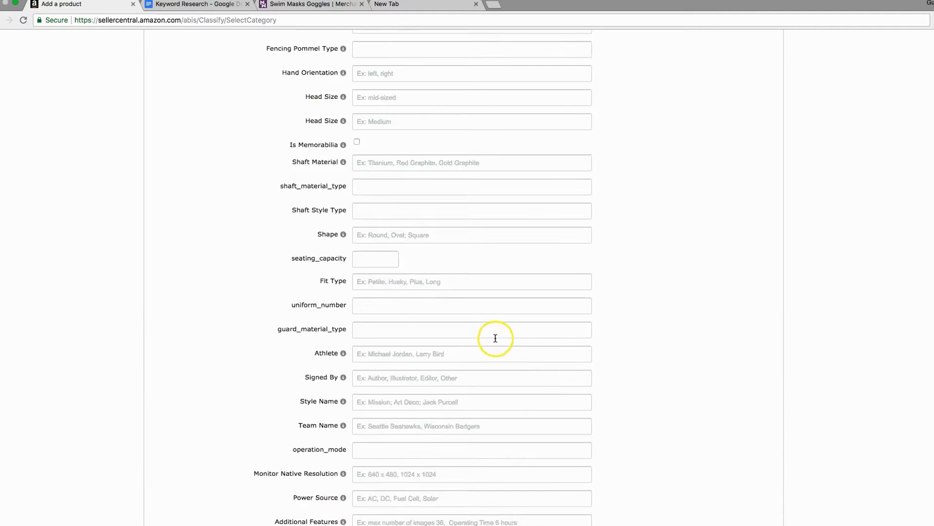
{"action": "scroll", "coordinate": [495, 337], "scroll_direction": "up", "scroll_amount": 20}
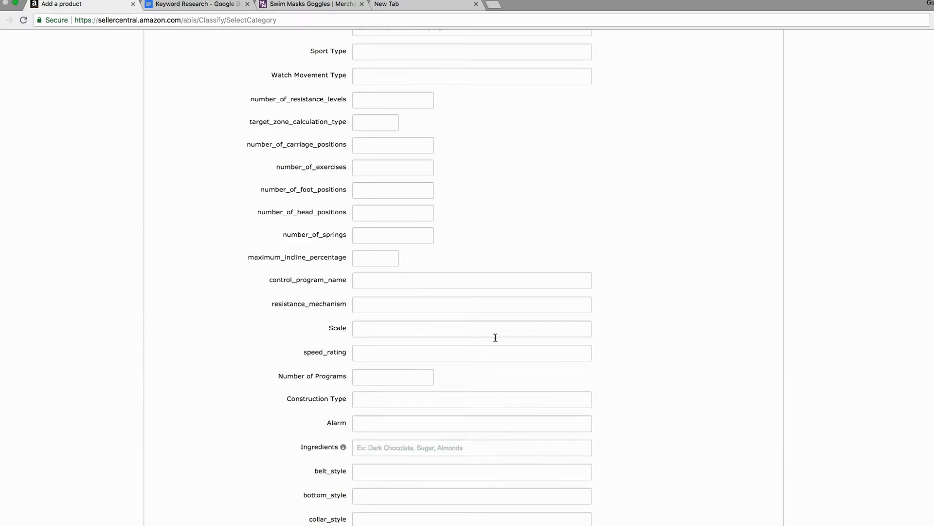
{"action": "scroll", "coordinate": [495, 337], "scroll_direction": "up", "scroll_amount": 20}
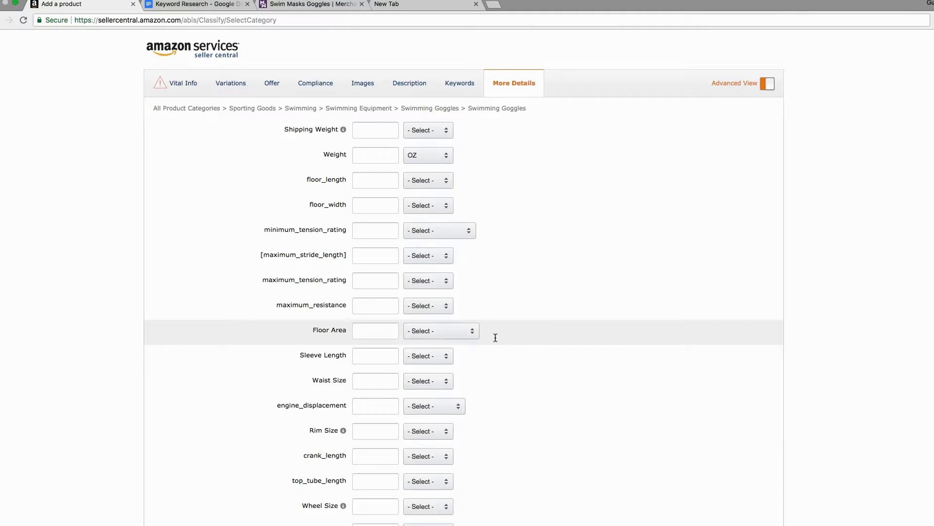
{"action": "scroll", "coordinate": [495, 337], "scroll_direction": "down", "scroll_amount": 10}
{"action": "scroll", "coordinate": [496, 337], "scroll_direction": "up", "scroll_amount": 10}
{"action": "left_click", "coordinate": [368, 166]}
Review the listing's Keywords, Images, More Details and Vital Info sections.
{"action": "left_click", "coordinate": [450, 84]}
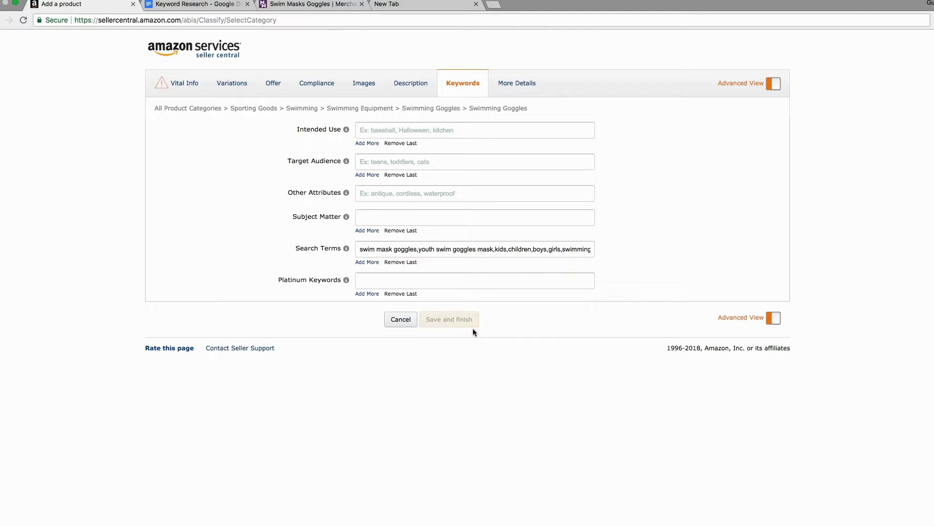
{"action": "left_click", "coordinate": [515, 84]}
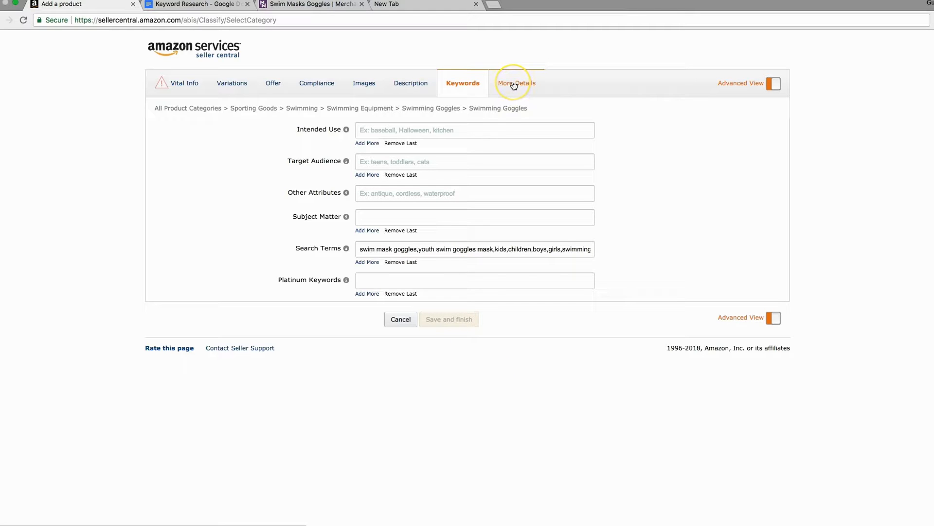
{"action": "left_click", "coordinate": [363, 86]}
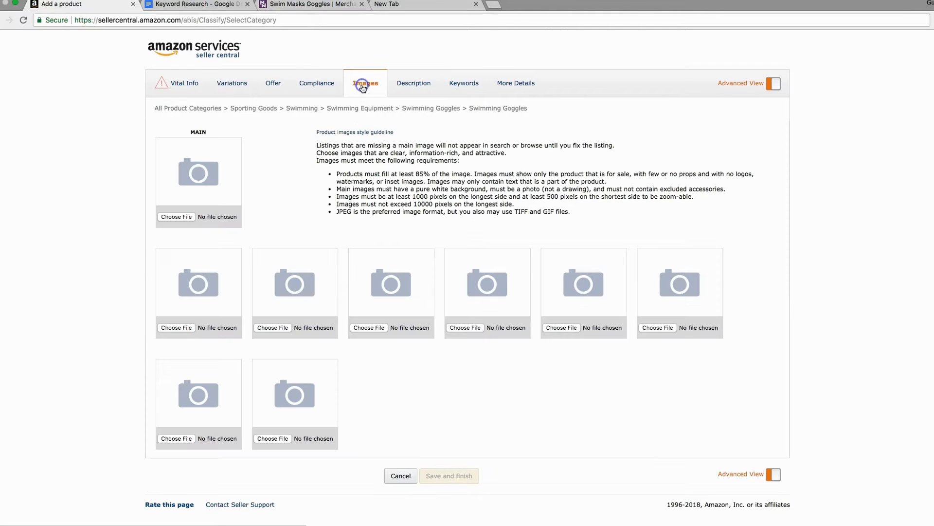
{"action": "left_click", "coordinate": [512, 84]}
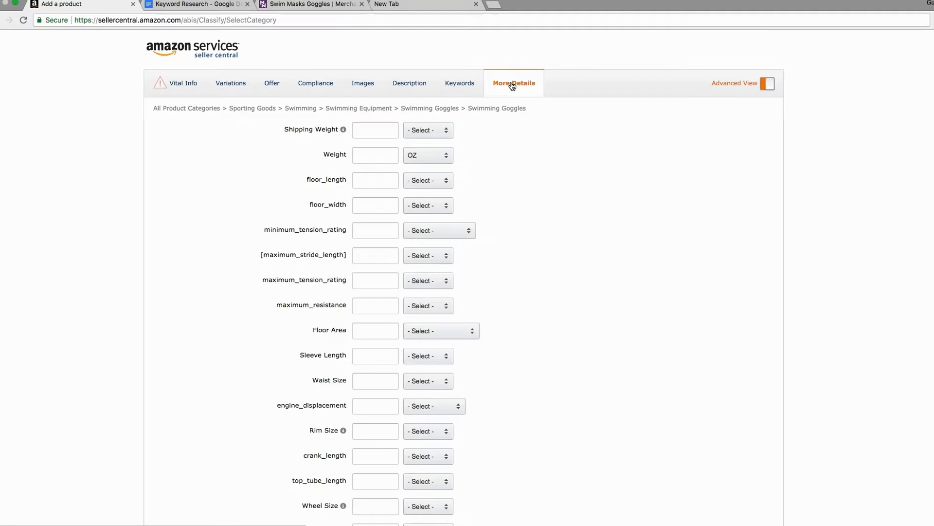
{"action": "left_click", "coordinate": [176, 83]}
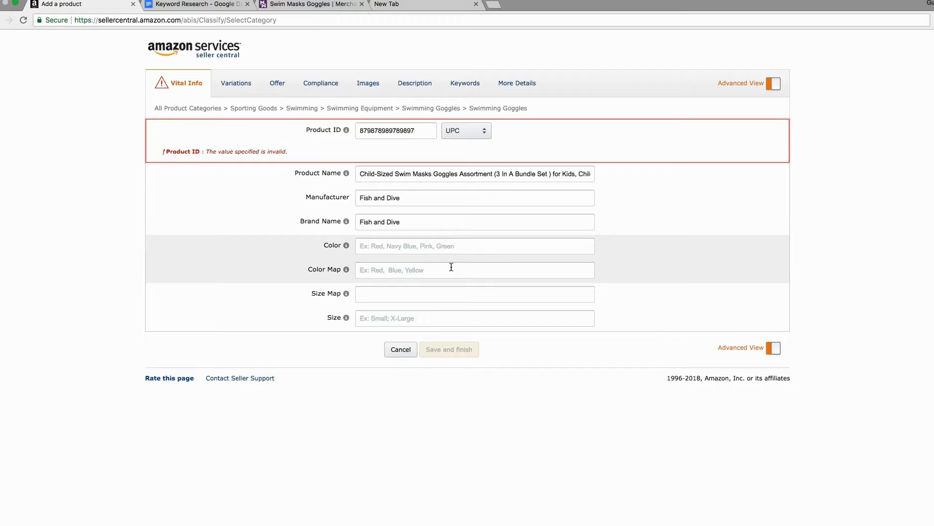
{"action": "left_click", "coordinate": [267, 55]}
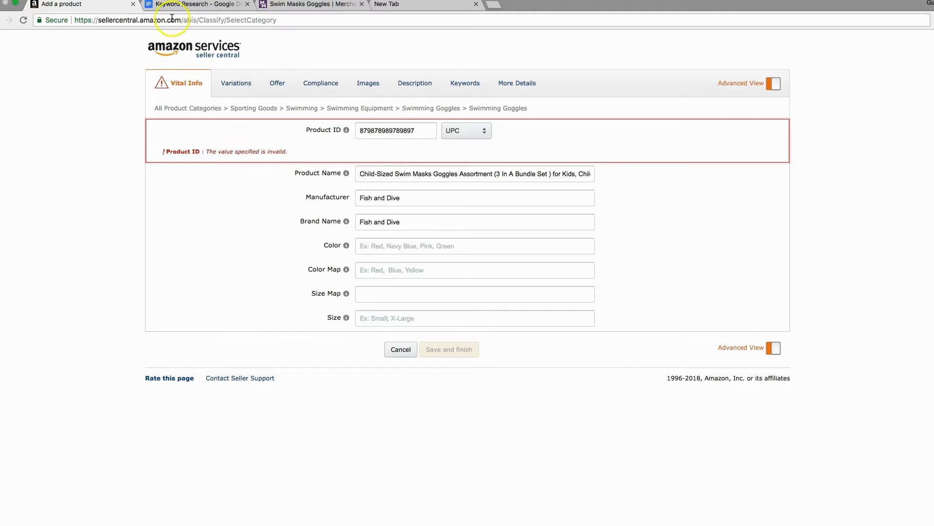
{"action": "left_click", "coordinate": [15, 3]}
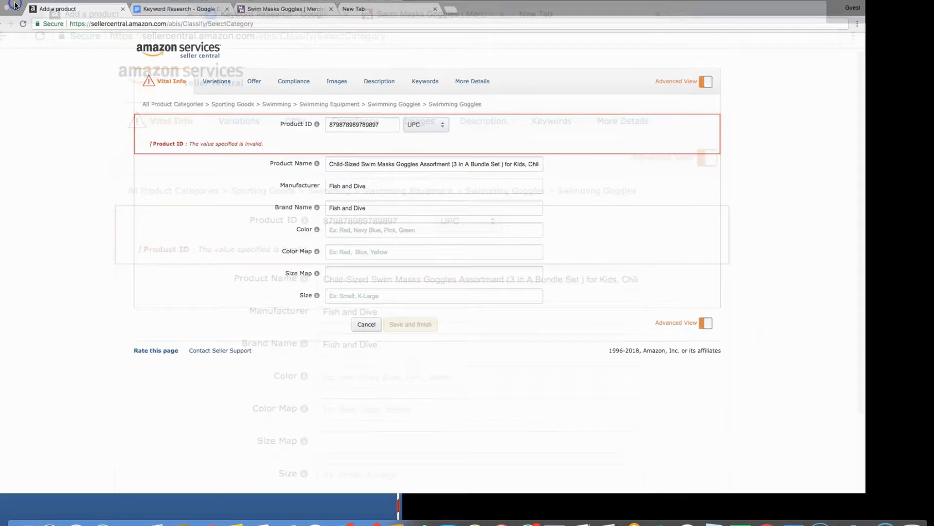
{"action": "left_click_drag", "start_coordinate": [530, 22], "coordinate": [0, 51]}
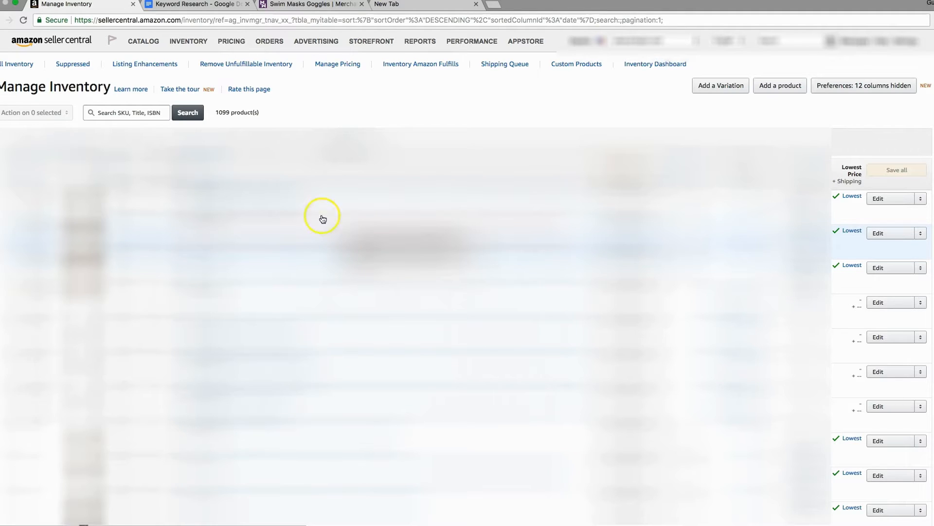
Change the first product in Manage Inventory to Fulfilled by Amazon, converting it only without sending inventory.
{"action": "left_click", "coordinate": [921, 201]}
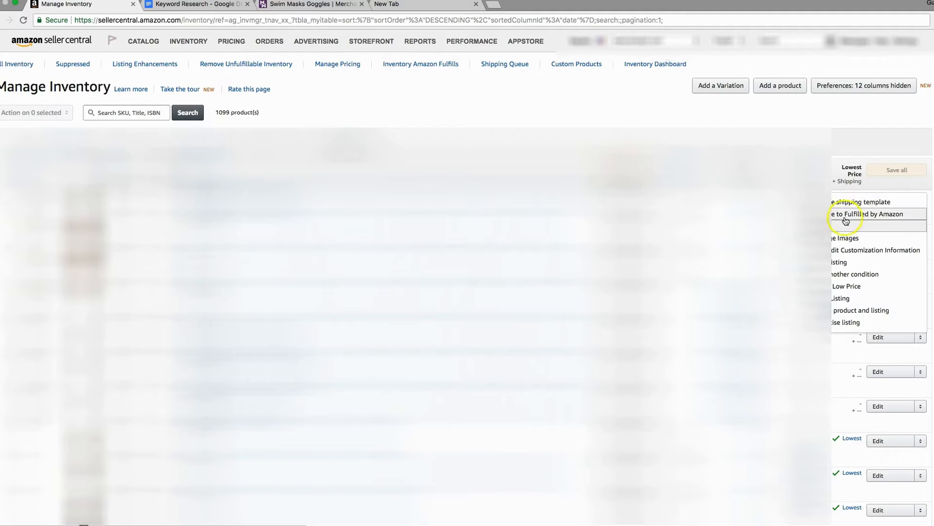
{"action": "left_click", "coordinate": [853, 204]}
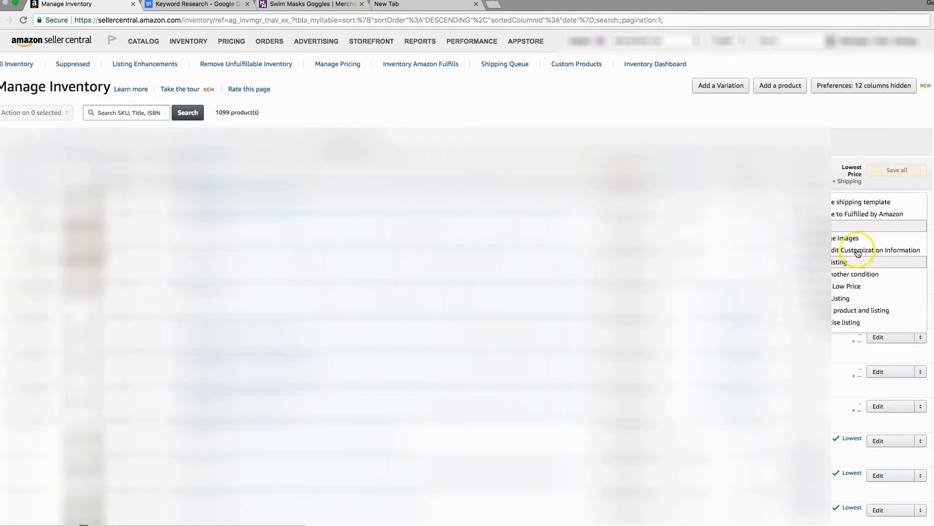
{"action": "left_click", "coordinate": [857, 216]}
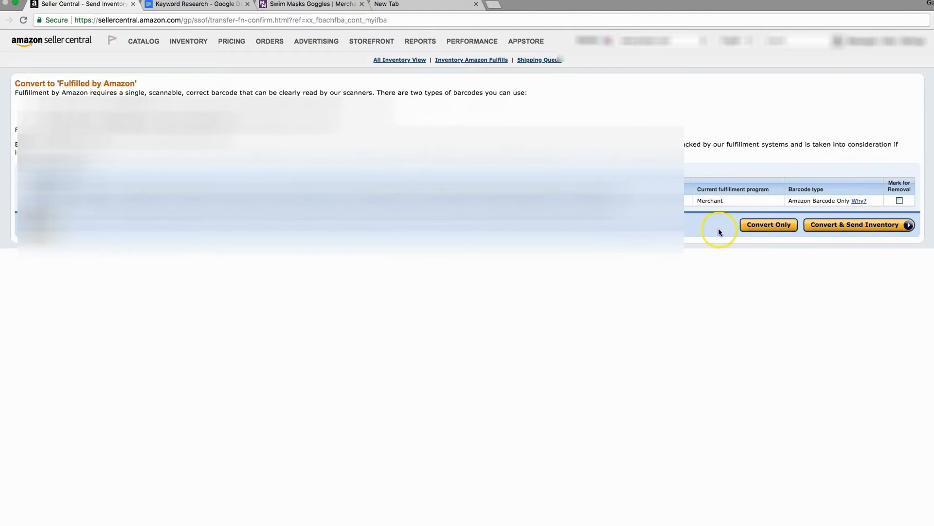
{"action": "left_click", "coordinate": [779, 227]}
{"action": "left_click", "coordinate": [780, 228]}
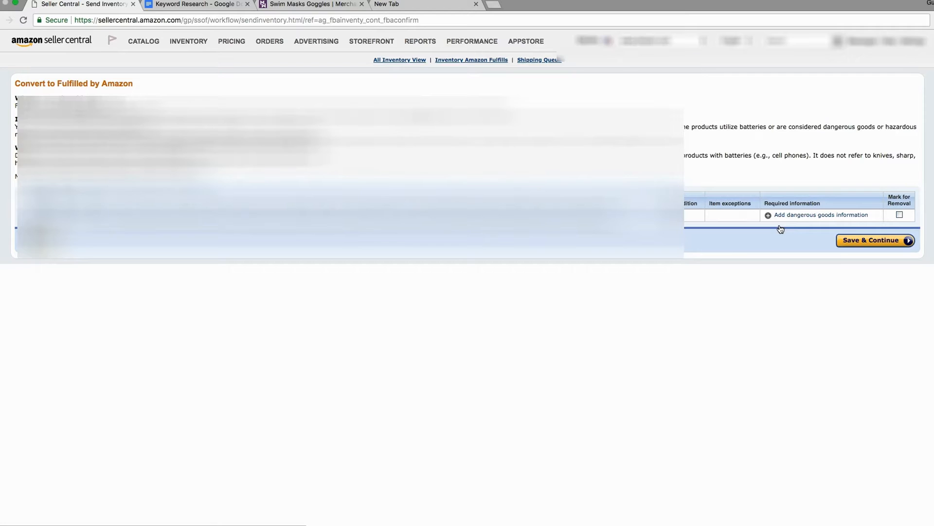
Examine the dangerous goods form's required product information for the converted product, including the battery and product regulation questions, and close it without submitting.
{"action": "left_click", "coordinate": [808, 215]}
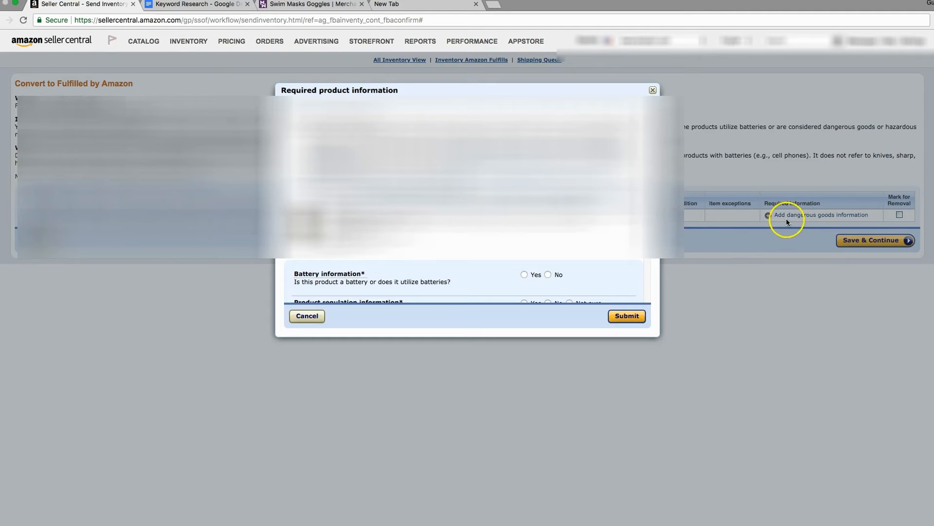
{"action": "scroll", "coordinate": [468, 275], "scroll_direction": "down", "scroll_amount": 3}
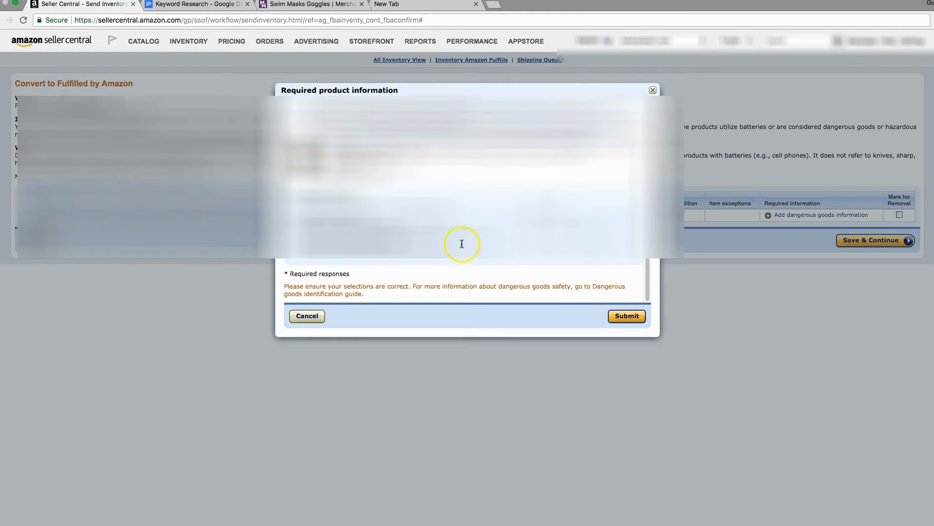
{"action": "mouse_move", "coordinate": [378, 250]}
{"action": "left_click", "coordinate": [653, 90]}
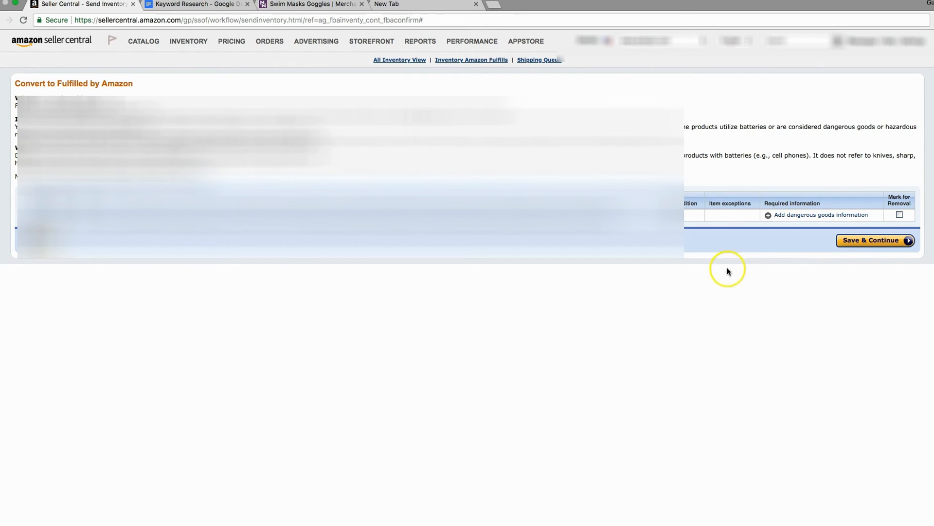
{"action": "left_click", "coordinate": [747, 284]}
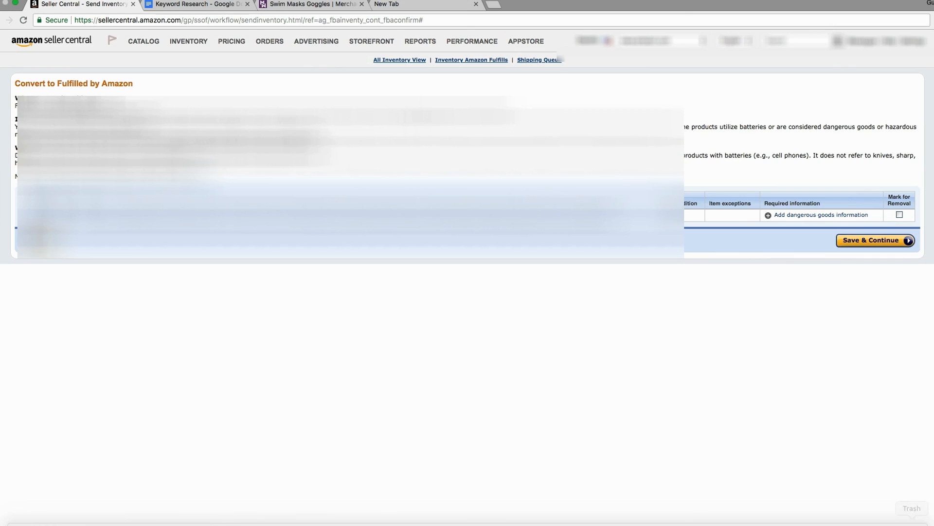
{"action": "mouse_move", "coordinate": [821, 522]}
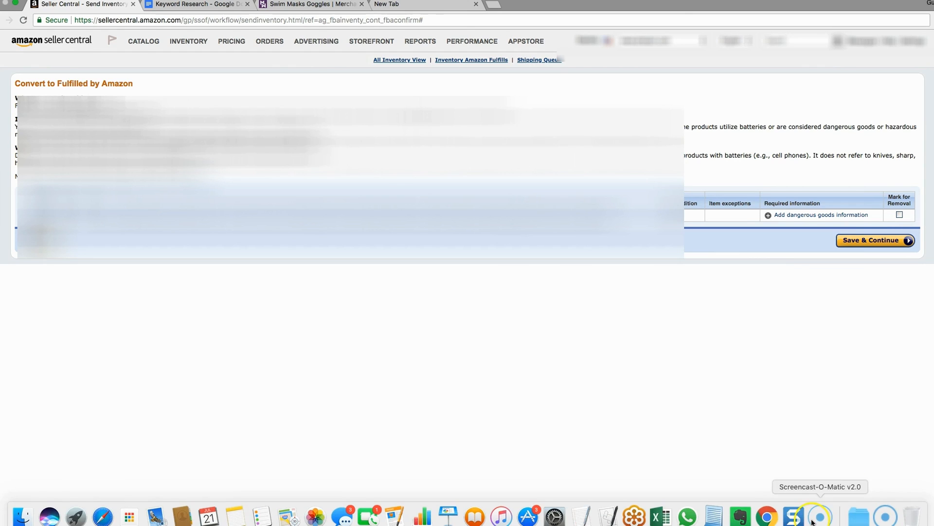